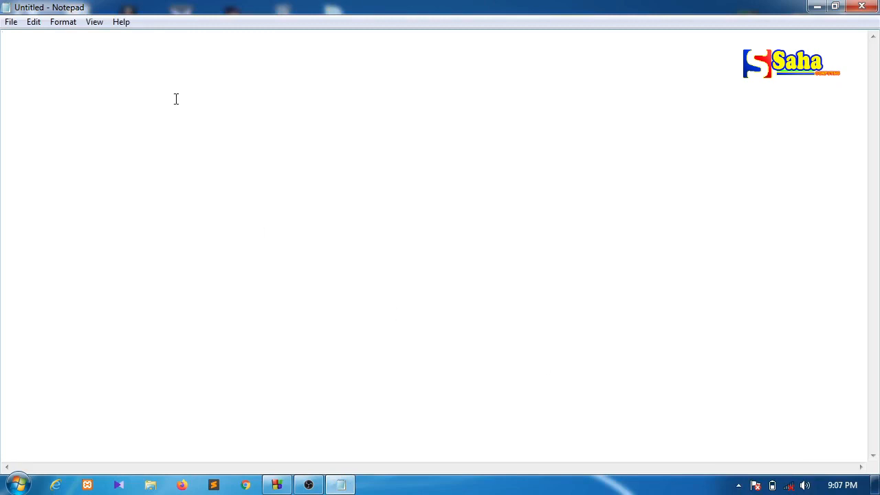
# Enter the text "Techno guide 4355" on the first line of the empty document.
pyautogui.click(32, 29)
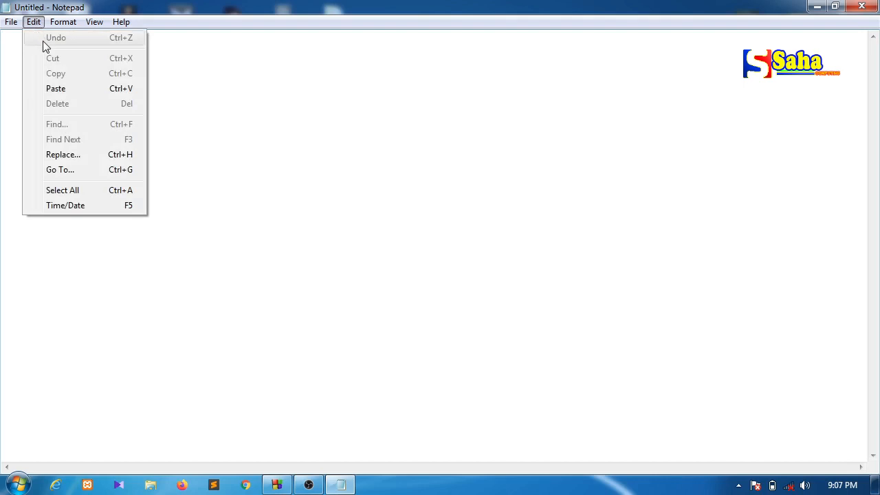
pyautogui.click(322, 77)
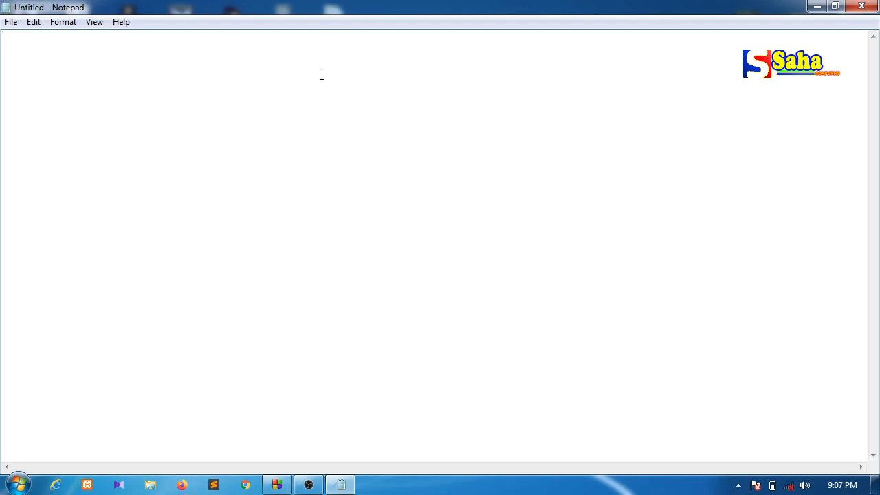
pyautogui.write('Techno gu')
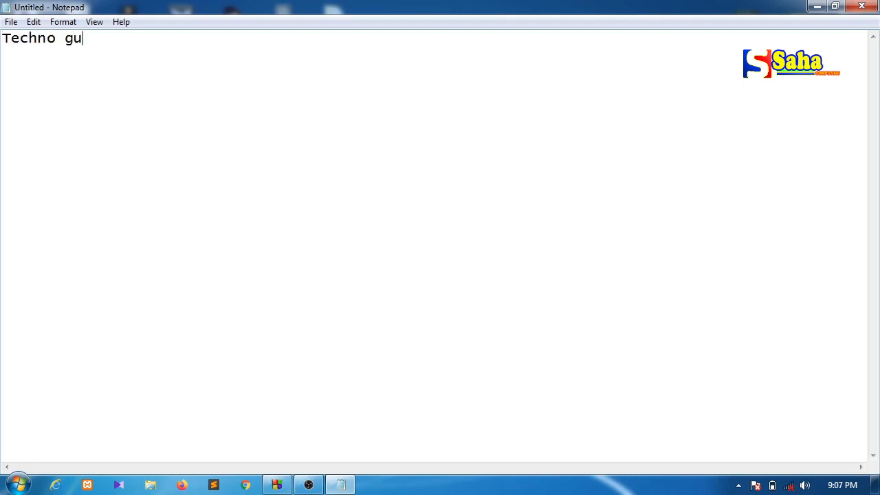
pyautogui.write('ide 4355')
# Erase the whole first line and enter "techno" in its place.
pyautogui.press('BackSpace')
pyautogui.press('BackSpace')
pyautogui.press('BackSpace')
pyautogui.press('BackSpace')
pyautogui.press('BackSpace')
pyautogui.press('BackSpace')
pyautogui.press('BackSpace')
pyautogui.press('BackSpace')
pyautogui.press('BackSpace')
pyautogui.press('BackSpace')
pyautogui.press('BackSpace')
pyautogui.press('BackSpace')
pyautogui.press('BackSpace')
pyautogui.press('BackSpace')
pyautogui.press('BackSpace')
pyautogui.press('BackSpace')
pyautogui.press('BackSpace')
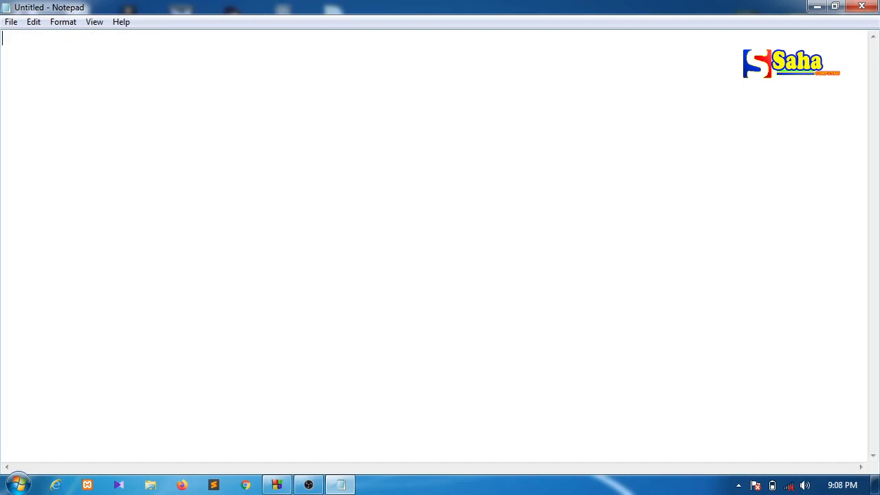
pyautogui.write('techno')
# Undo the last edit to restore the line "Techno guide 4355" and leave it deselected.
pyautogui.click(28, 24)
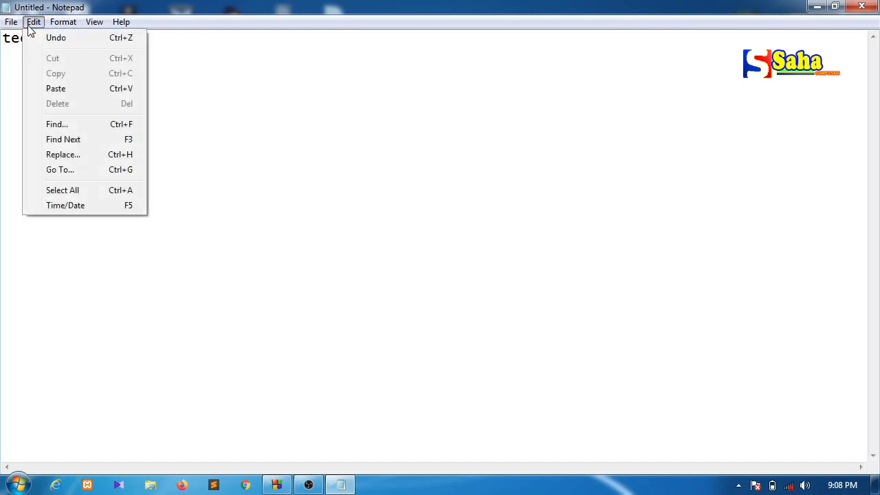
pyautogui.click(54, 39)
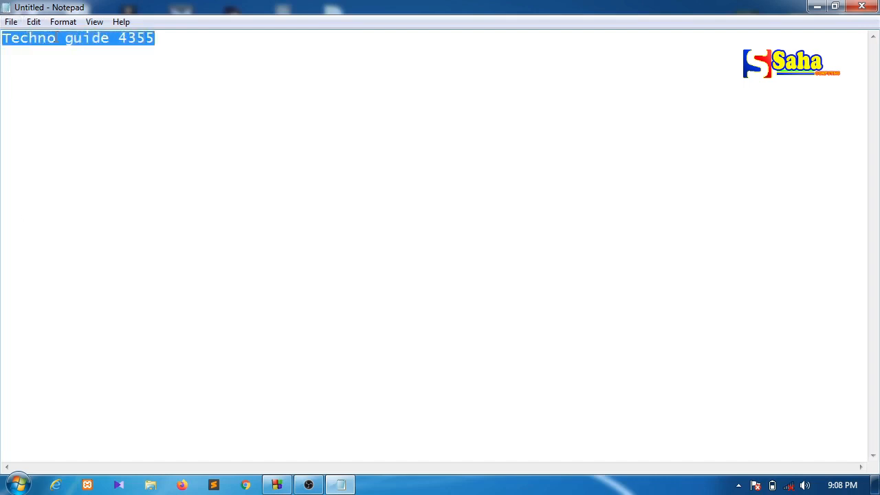
pyautogui.click(4, 39)
pyautogui.moveTo(4, 39); pyautogui.dragTo(163, 54)
pyautogui.click(162, 54)
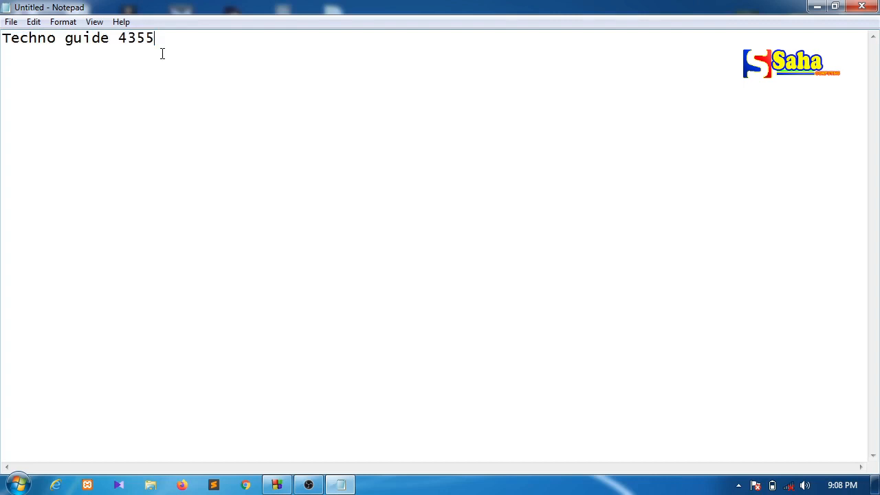
# Examine which editing commands are available with and without the line "Techno guide 4355" selected.
pyautogui.click(32, 22)
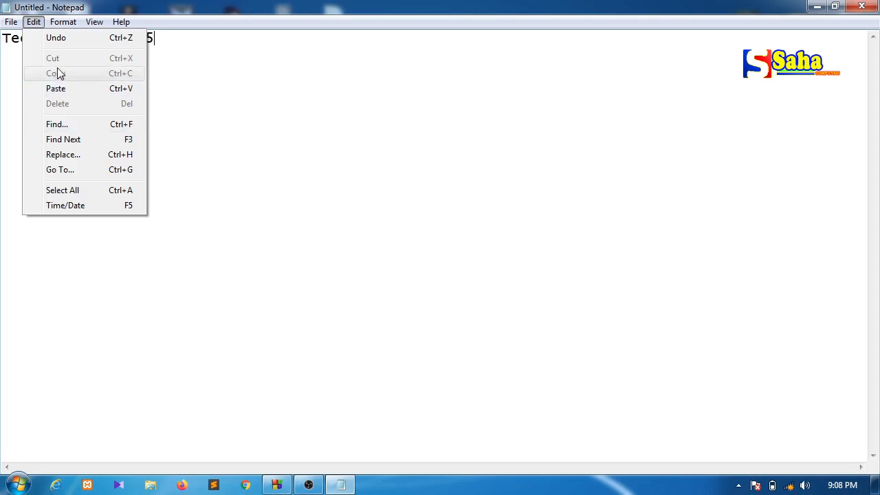
pyautogui.click(182, 69)
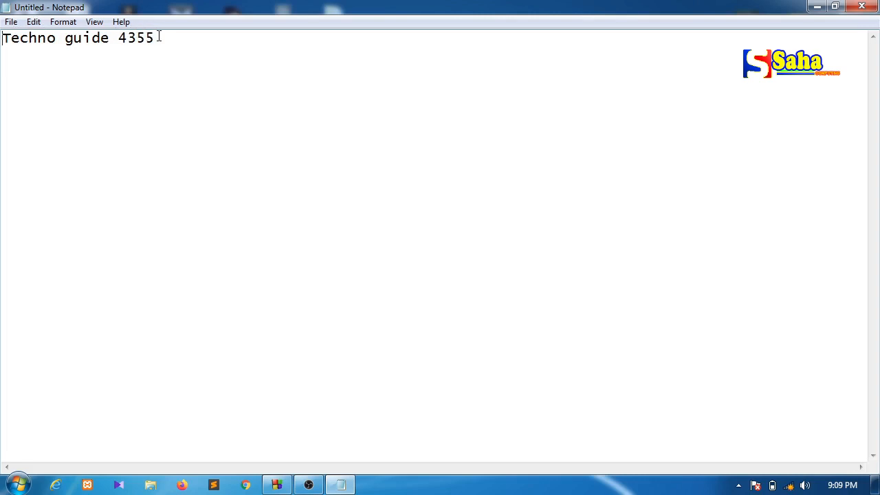
pyautogui.moveTo(158, 36); pyautogui.dragTo(1, 46)
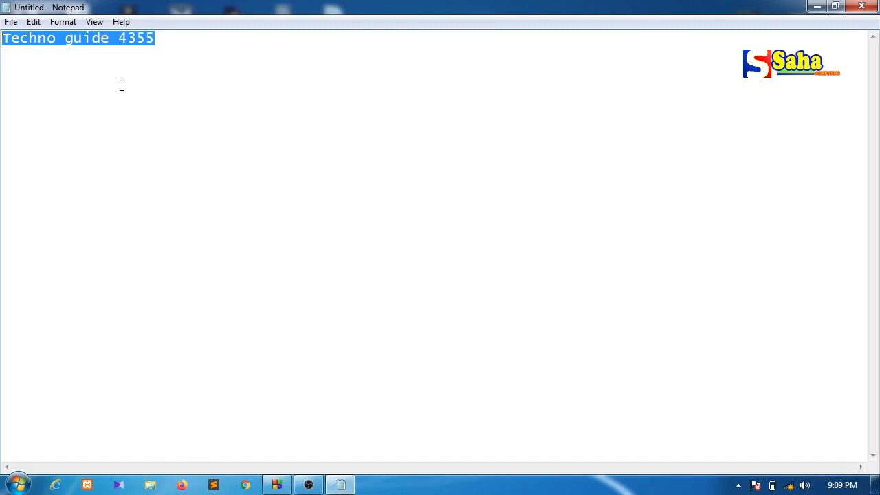
pyautogui.click(36, 25)
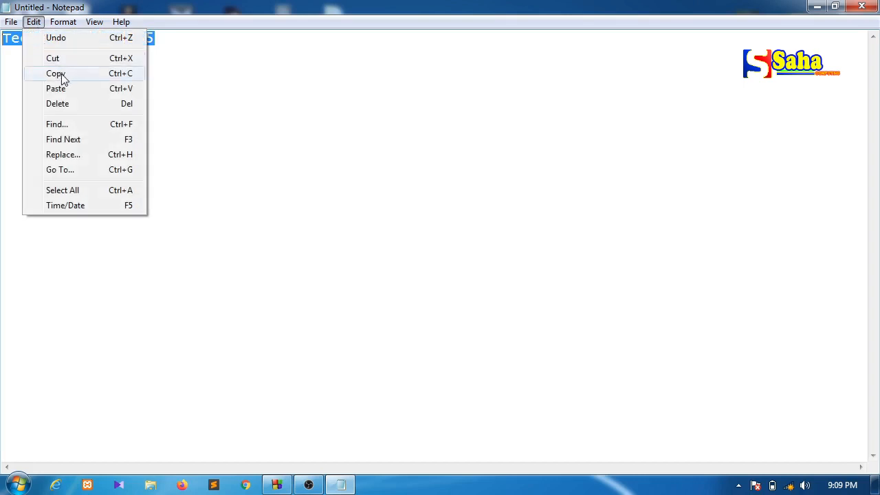
pyautogui.click(150, 76)
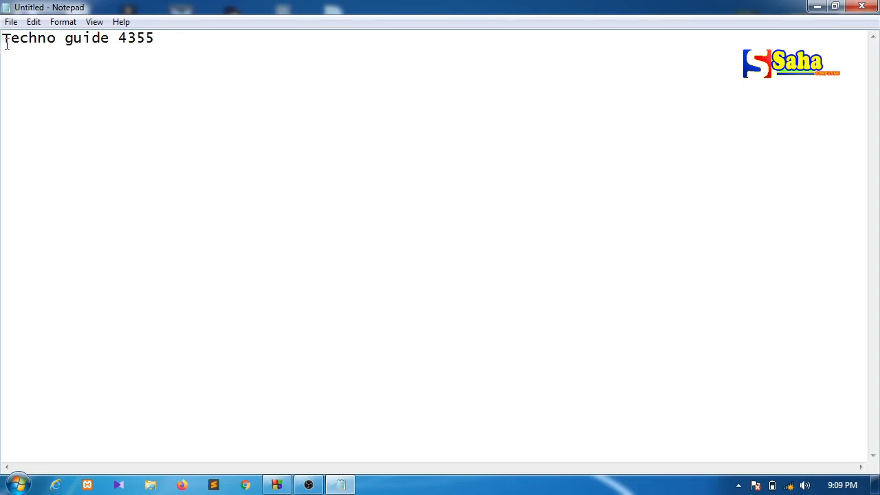
pyautogui.moveTo(6, 41); pyautogui.dragTo(2, 77)
pyautogui.click(33, 22)
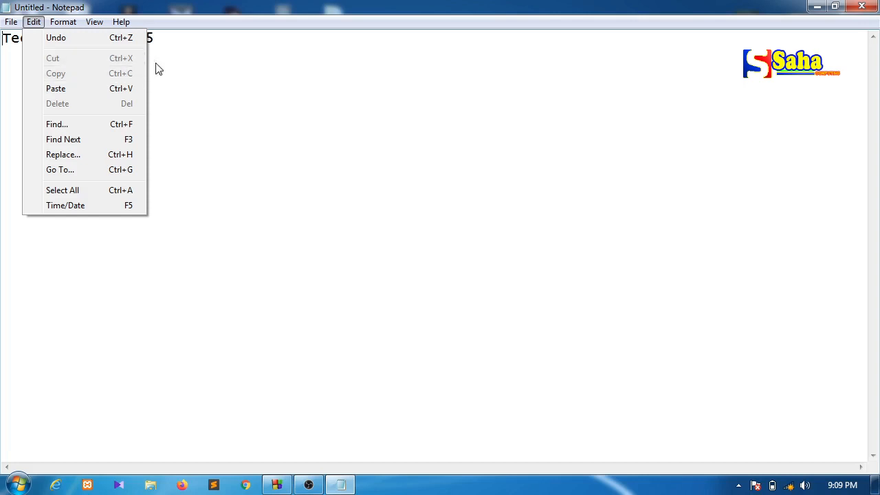
pyautogui.click(184, 63)
# Cut the line "Techno guide 4355" from the document.
pyautogui.moveTo(157, 44); pyautogui.dragTo(7, 55)
pyautogui.hotkey('ctrl', 'c')
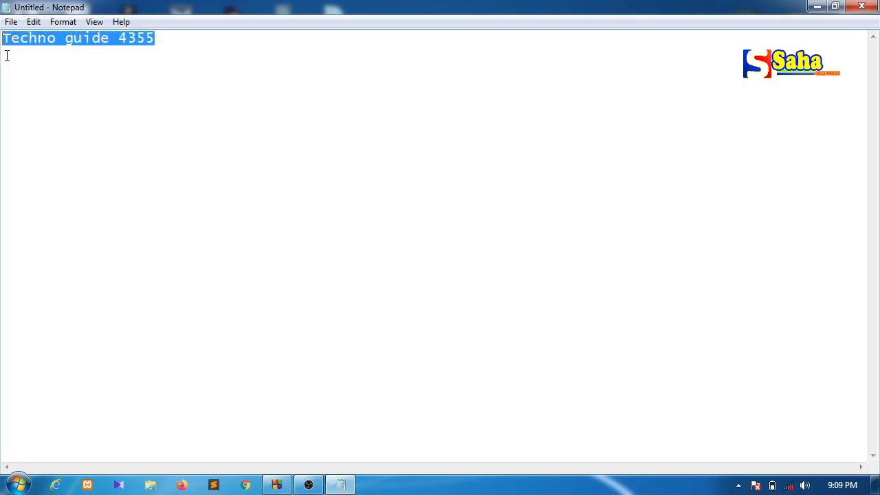
pyautogui.click(32, 28)
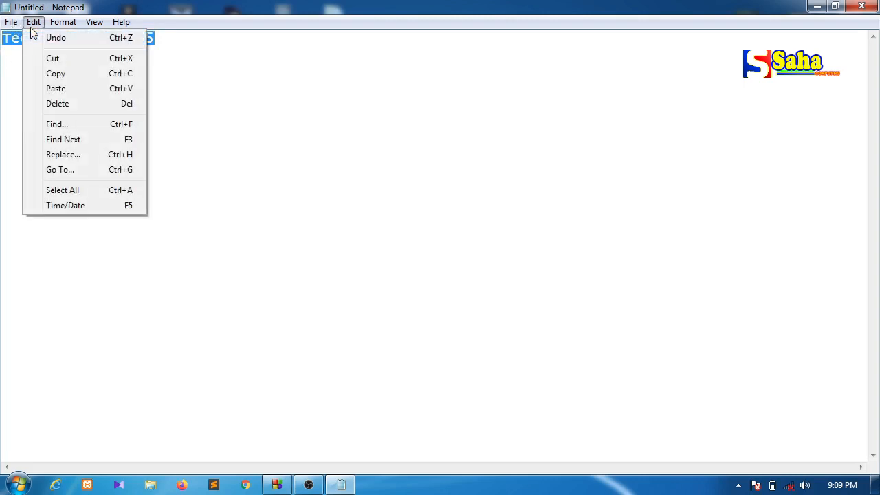
pyautogui.click(55, 60)
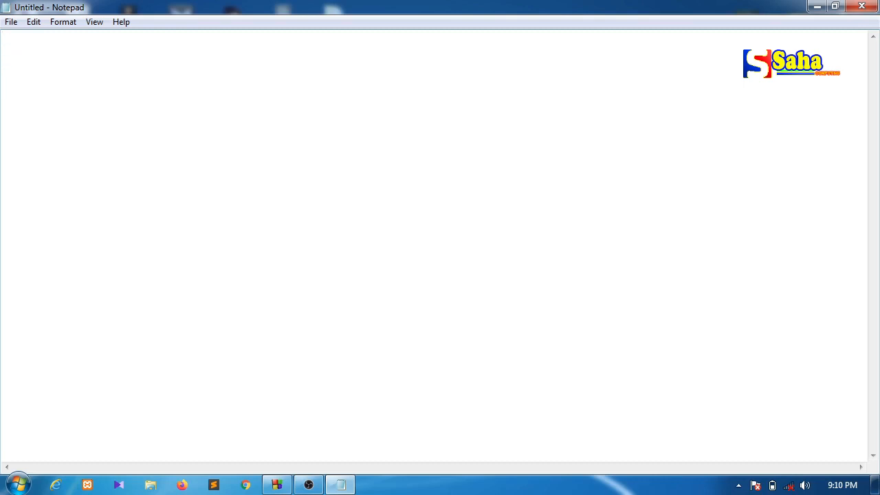
# Paste the cut text on the fourth line and once more on the line below it.
pyautogui.rightClick(8, 85)
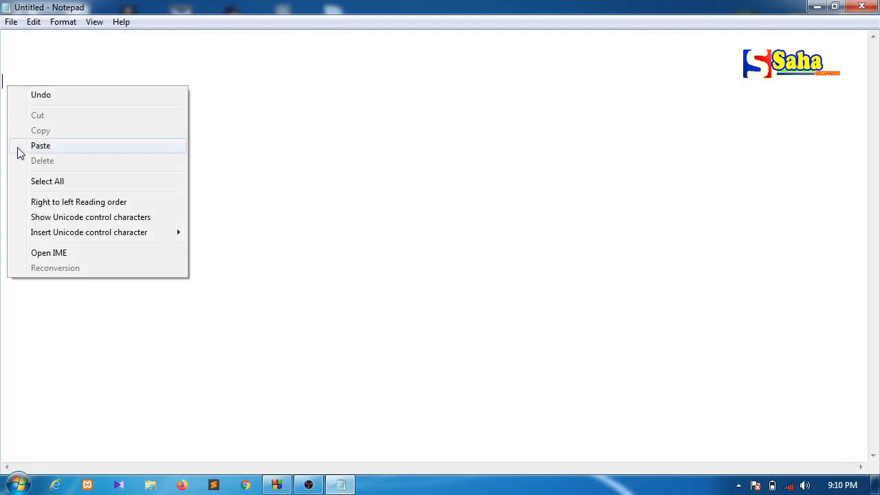
pyautogui.click(38, 150)
pyautogui.press('Return')
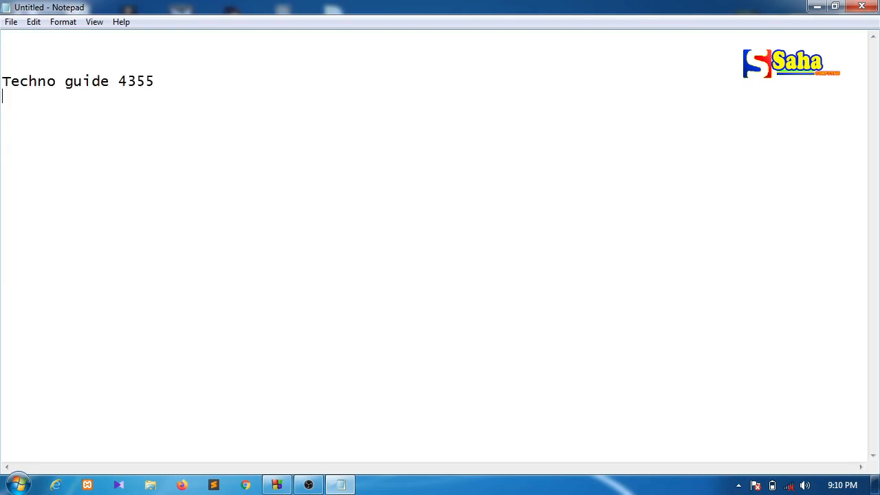
pyautogui.rightClick(7, 94)
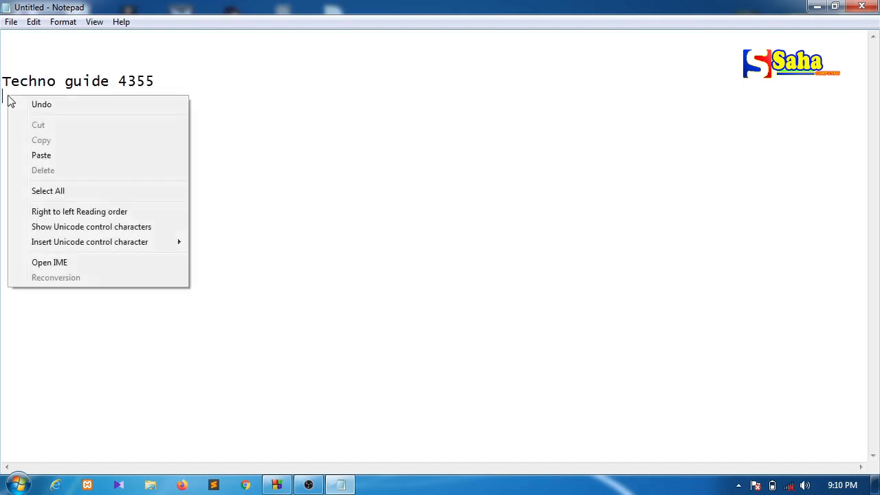
pyautogui.click(43, 155)
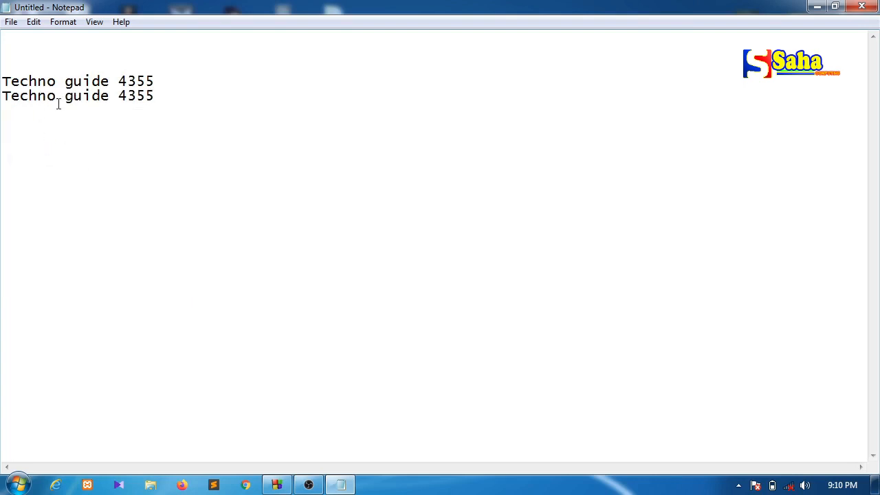
# Paste the same text two more times, each on its own new line below the existing two.
pyautogui.press('Return')
pyautogui.click(34, 23)
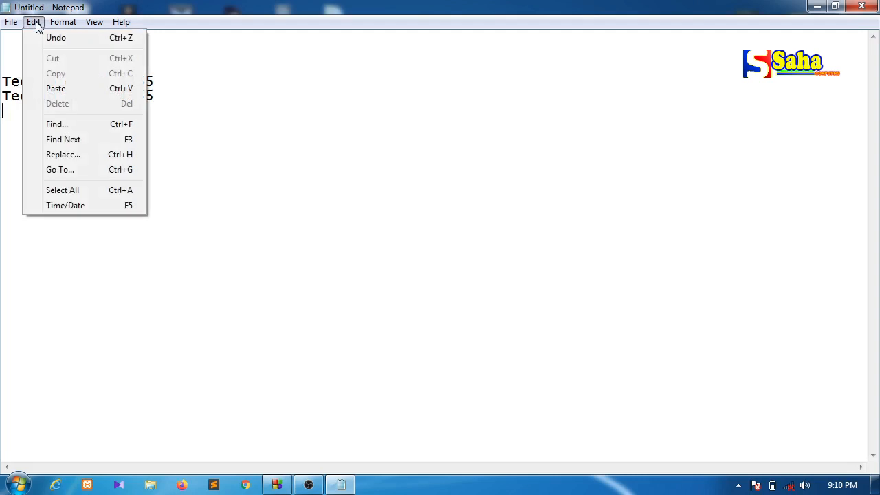
pyautogui.click(56, 89)
pyautogui.press('Return')
pyautogui.click(33, 22)
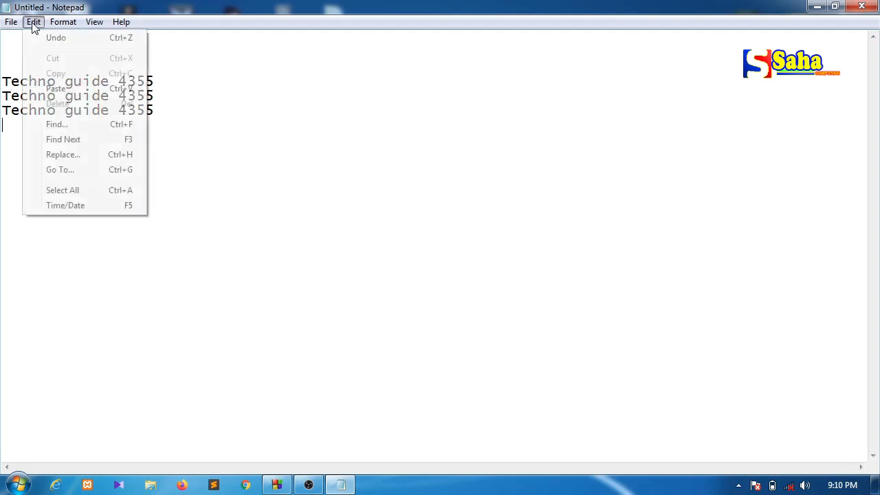
pyautogui.click(54, 91)
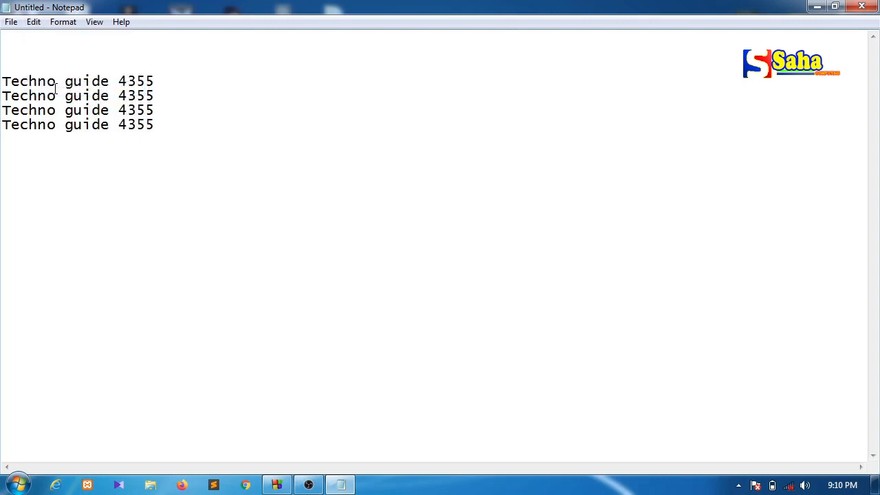
pyautogui.click(33, 22)
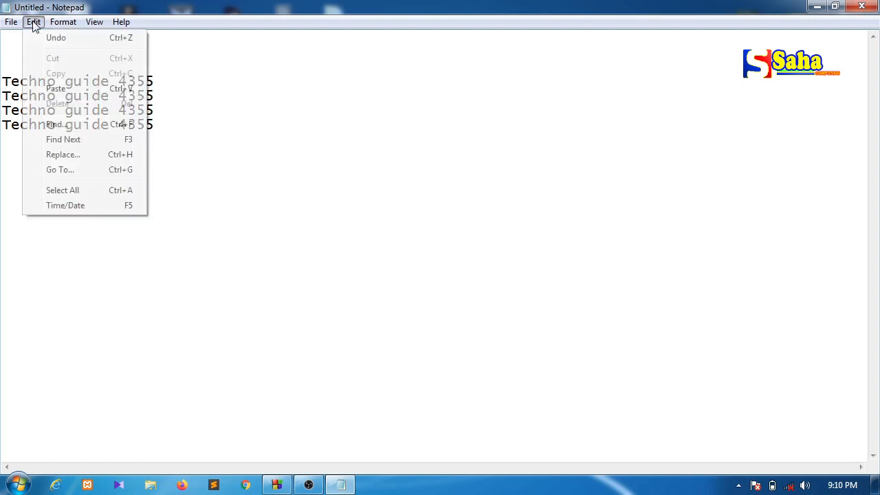
pyautogui.click(206, 114)
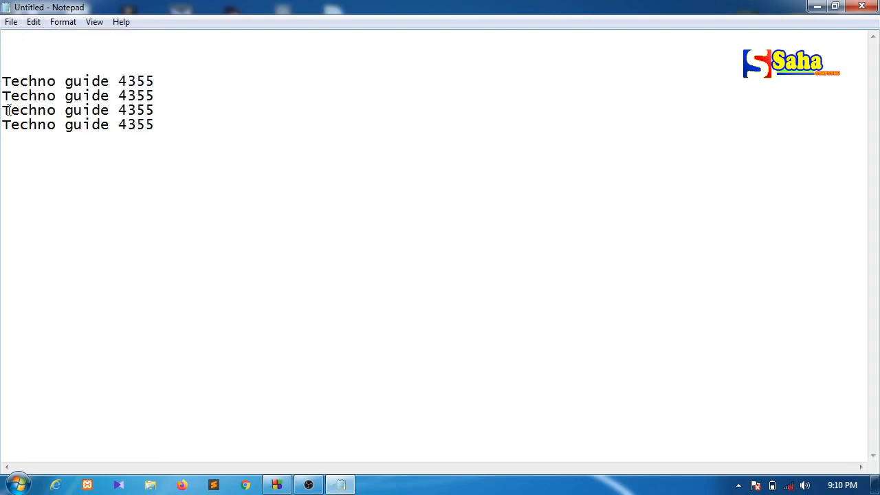
# Copy the uppermost "Techno guide 4355" line and paste it on the empty first line of the document.
pyautogui.moveTo(2, 81); pyautogui.dragTo(157, 94)
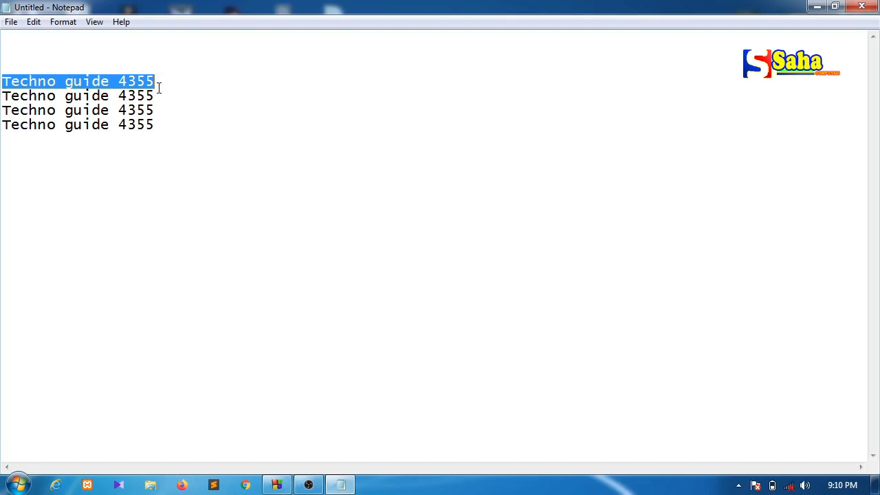
pyautogui.click(34, 26)
pyautogui.click(56, 74)
pyautogui.click(10, 42)
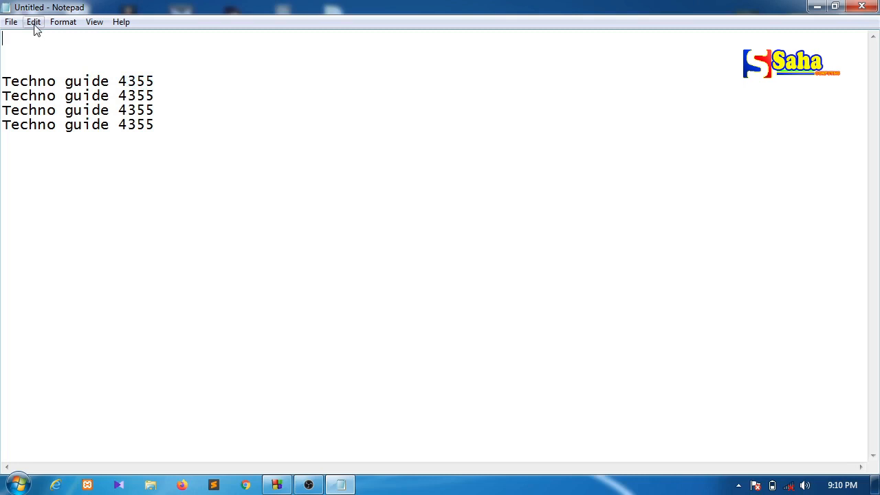
pyautogui.click(34, 27)
pyautogui.click(56, 89)
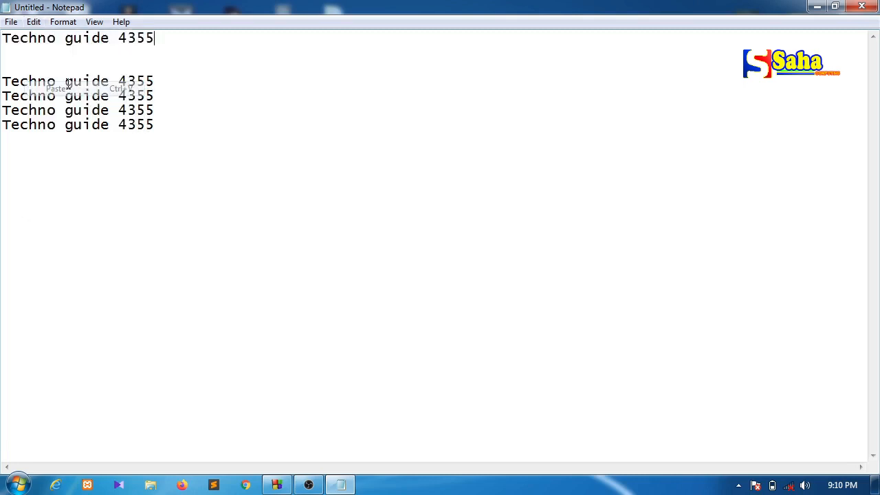
# Paste the copied text inside the first line, directly after "Tec".
pyautogui.click(33, 24)
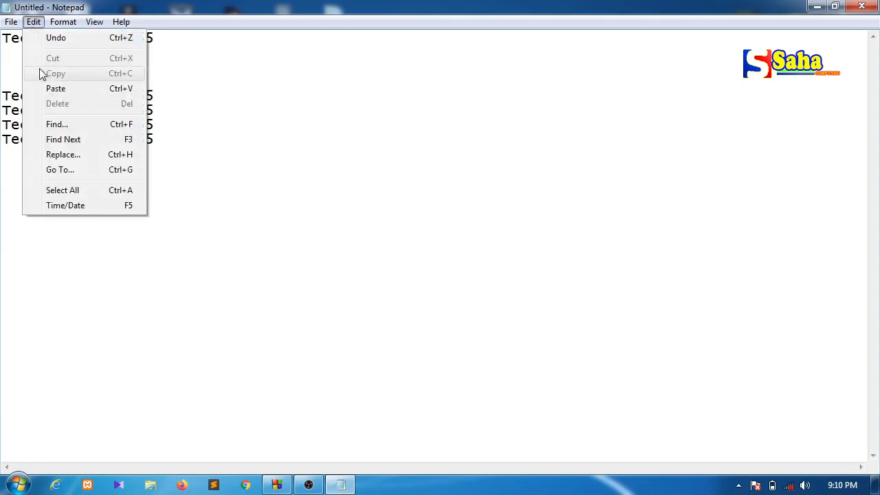
pyautogui.click(56, 88)
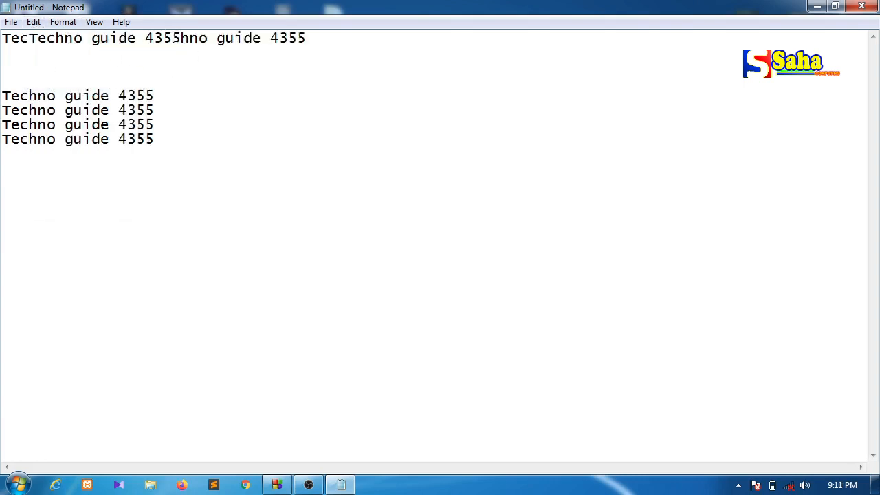
pyautogui.moveTo(180, 38); pyautogui.dragTo(30, 43)
pyautogui.click(346, 49)
# Delete all the text on the first line.
pyautogui.click(33, 22)
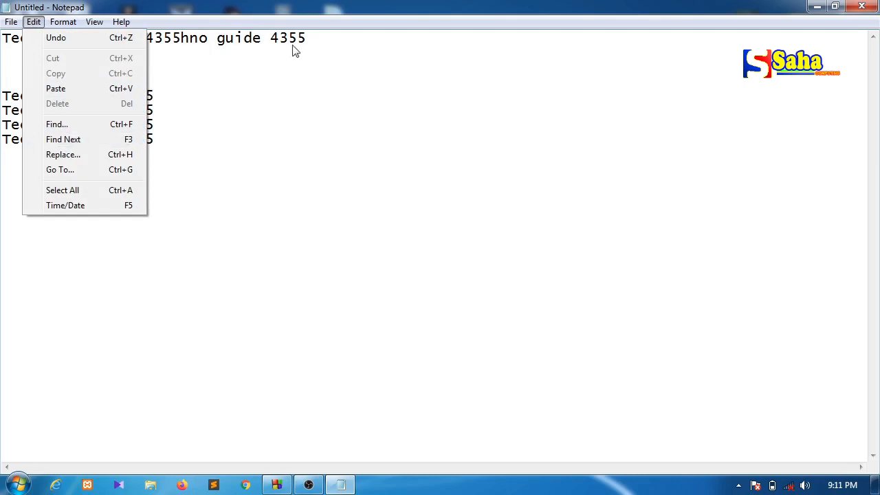
pyautogui.click(322, 38)
pyautogui.moveTo(322, 38); pyautogui.dragTo(3, 23)
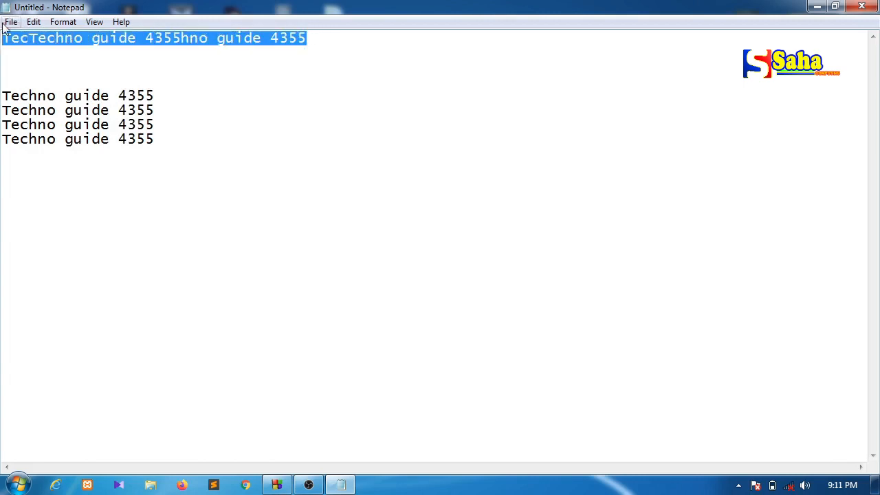
pyautogui.click(32, 23)
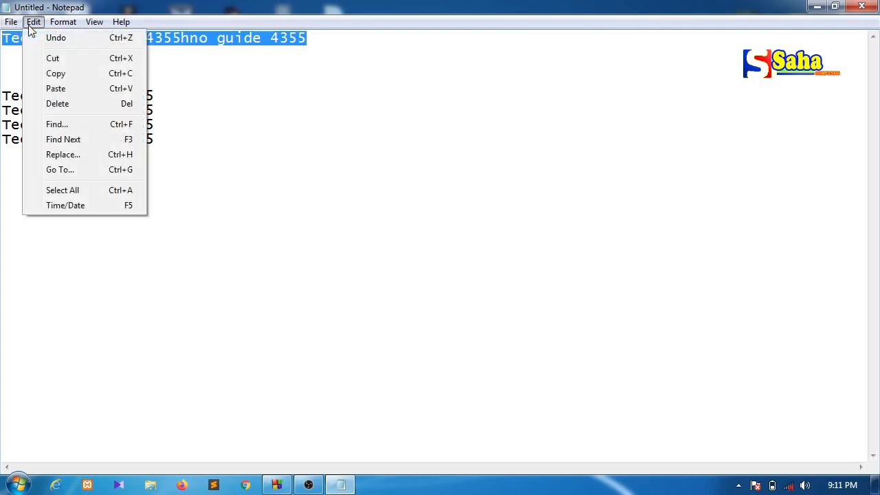
pyautogui.click(74, 105)
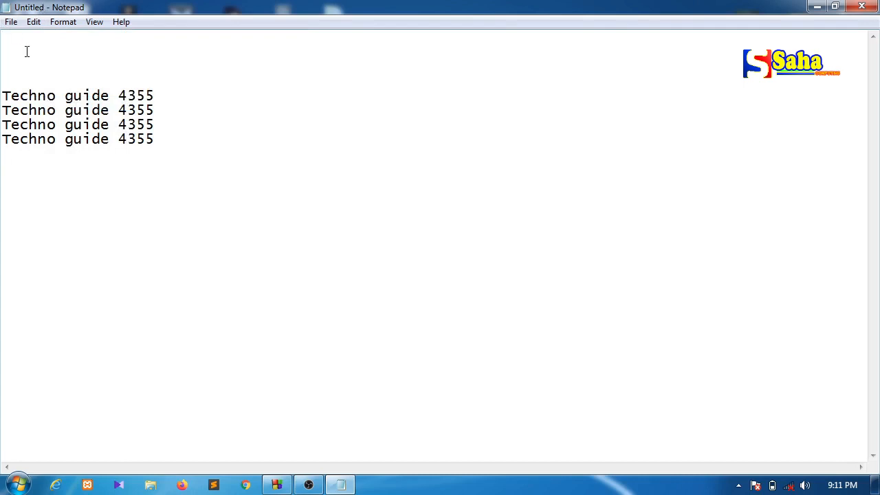
pyautogui.click(34, 22)
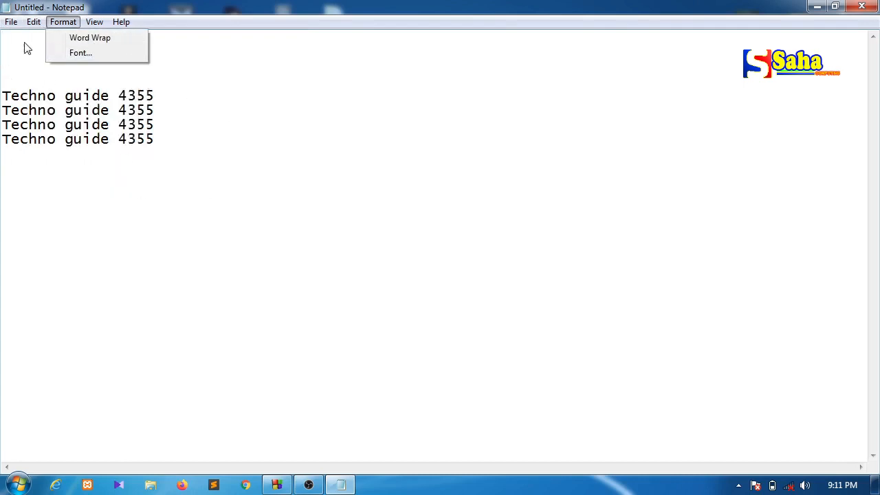
# Select the word "Techno" in the uppermost text line and enter "techno" as the search term for Find.
pyautogui.click(268, 104)
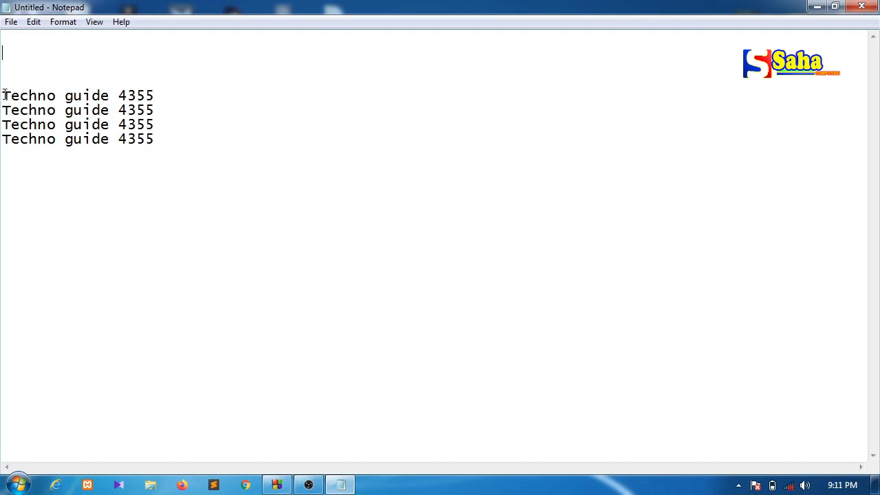
pyautogui.moveTo(5, 94); pyautogui.dragTo(165, 90)
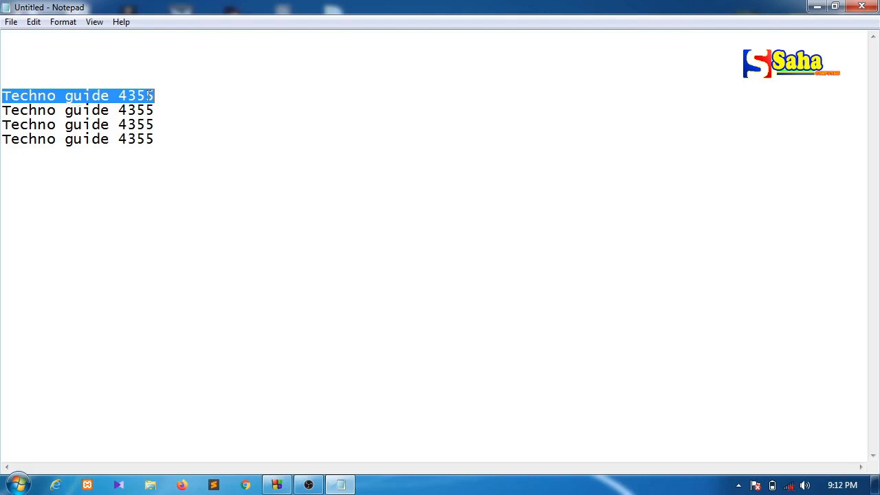
pyautogui.moveTo(56, 102); pyautogui.dragTo(2, 96)
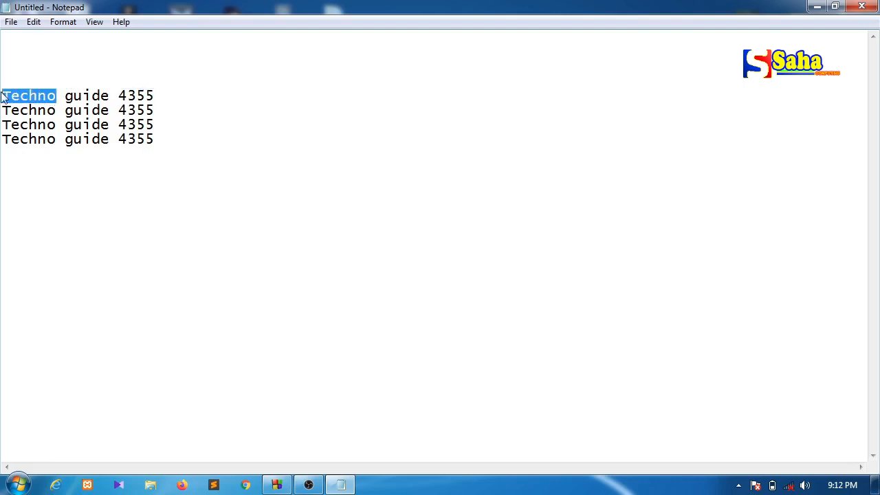
pyautogui.click(34, 26)
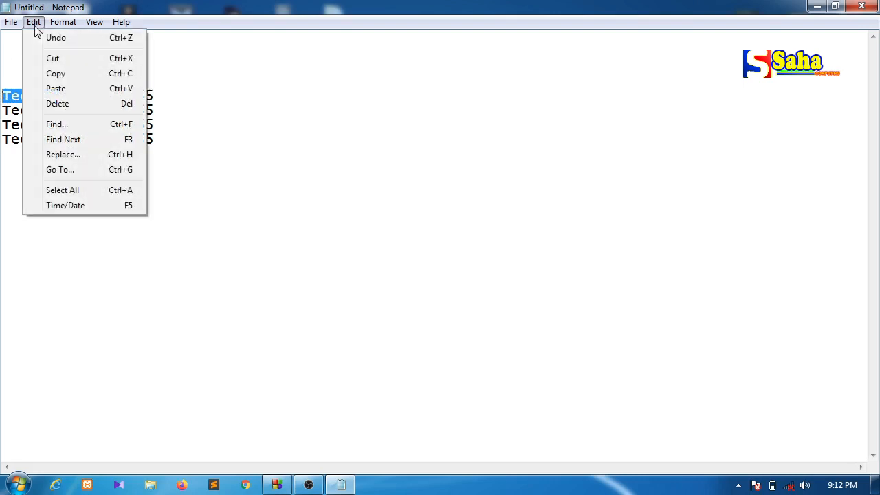
pyautogui.click(69, 127)
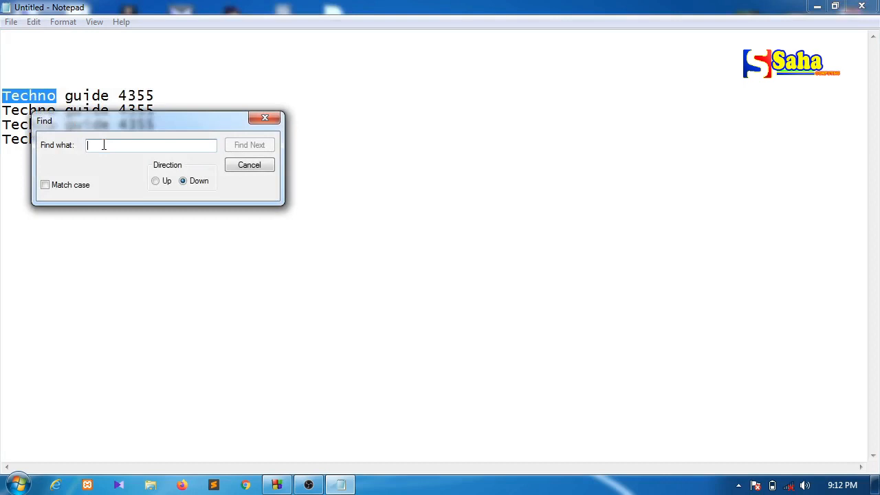
pyautogui.write('tech')
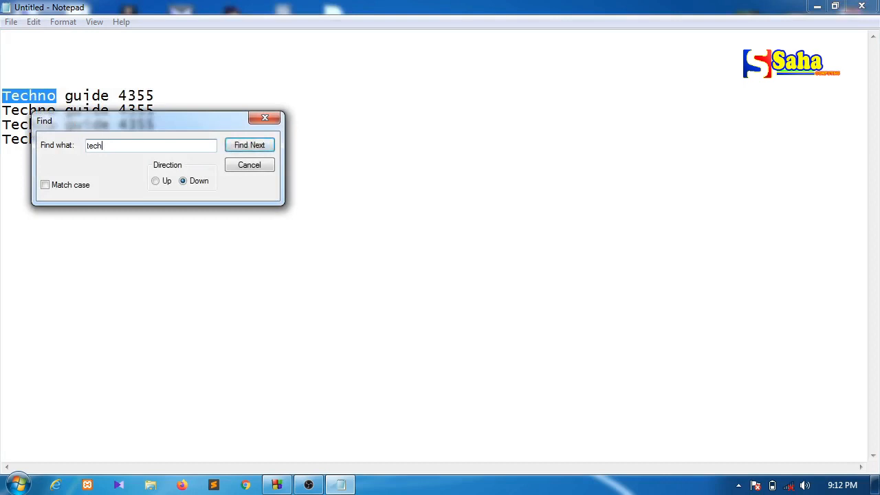
pyautogui.write('no')
pyautogui.moveTo(103, 121); pyautogui.dragTo(281, 148)
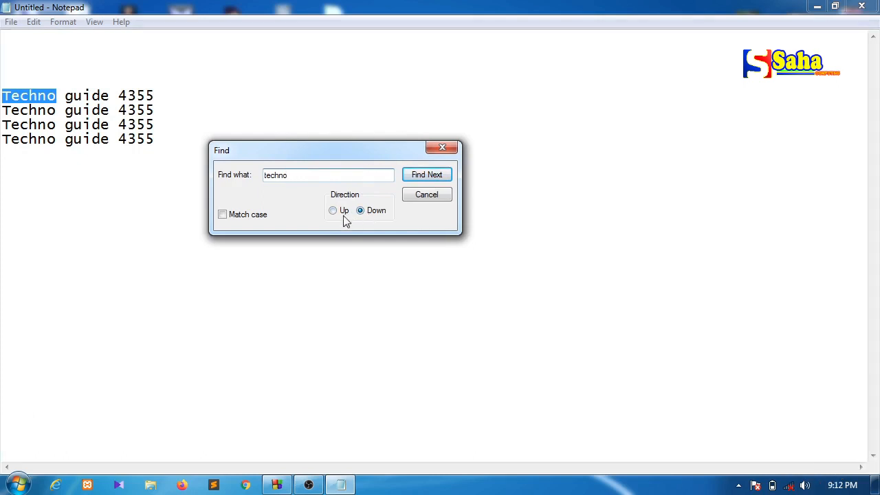
# Search downward for "techno" through every remaining occurrence to the end of the document, and close the Find dialog.
pyautogui.click(415, 178)
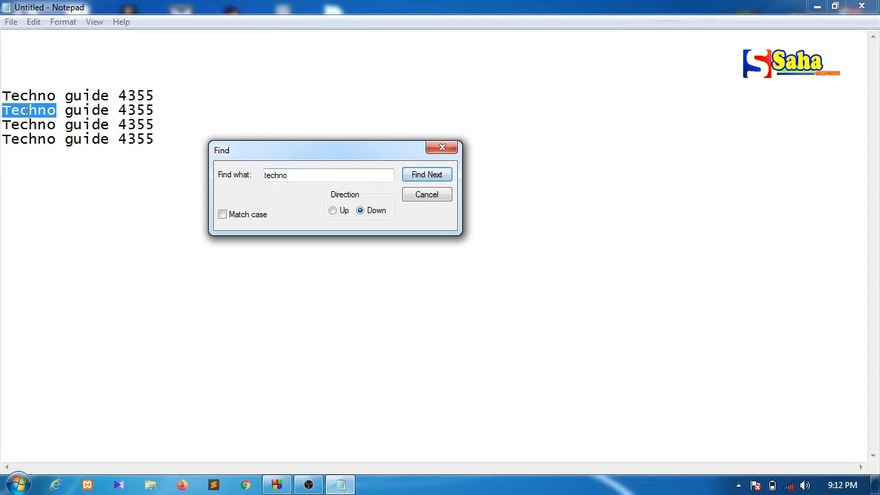
pyautogui.click(422, 179)
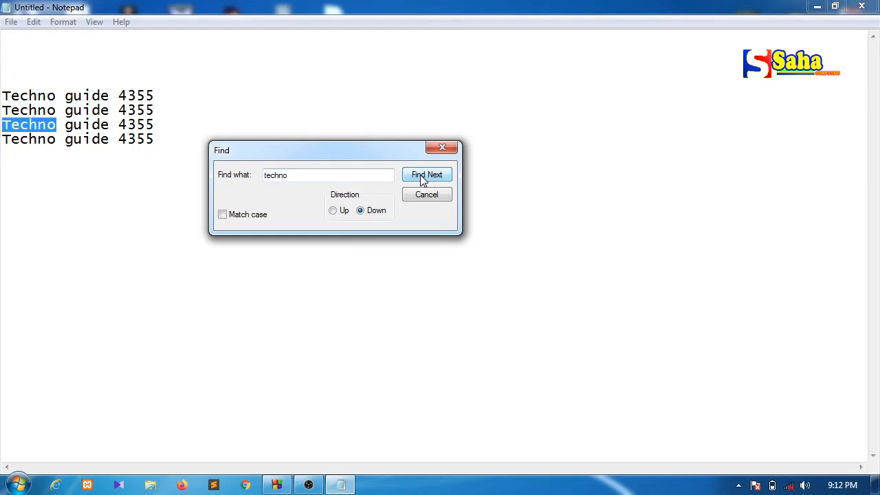
pyautogui.click(422, 177)
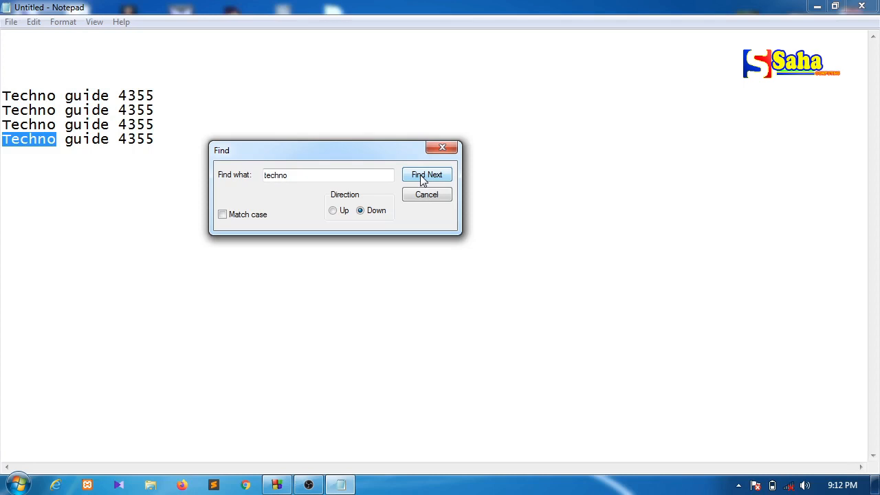
pyautogui.click(422, 177)
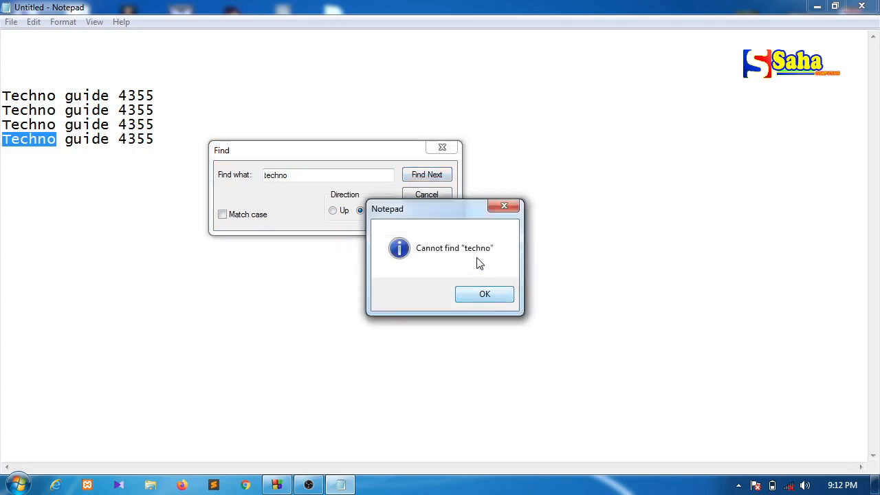
pyautogui.click(483, 294)
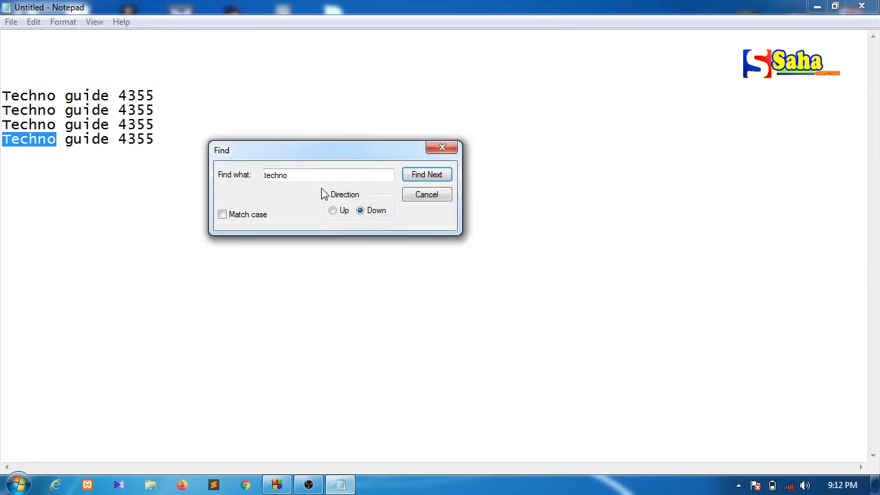
pyautogui.click(426, 195)
# Place the cursor on the document's empty first line, search upward for "techno", and close the Find dialog.
pyautogui.click(20, 65)
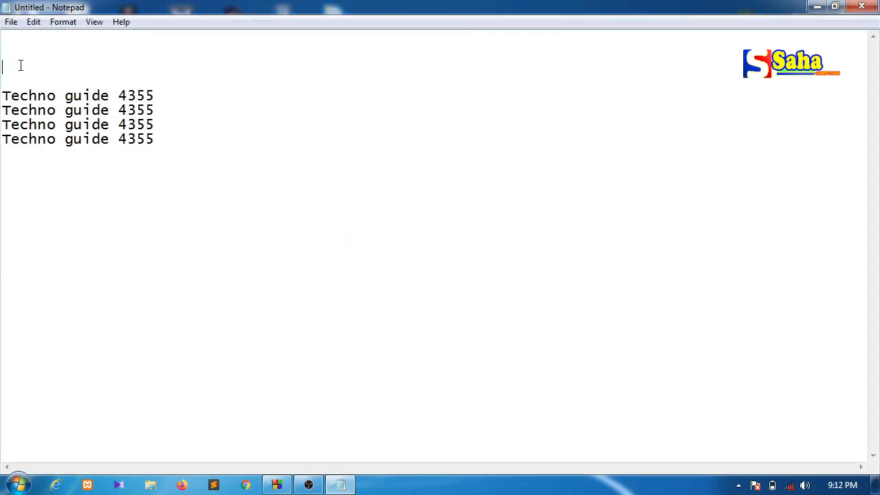
pyautogui.click(7, 84)
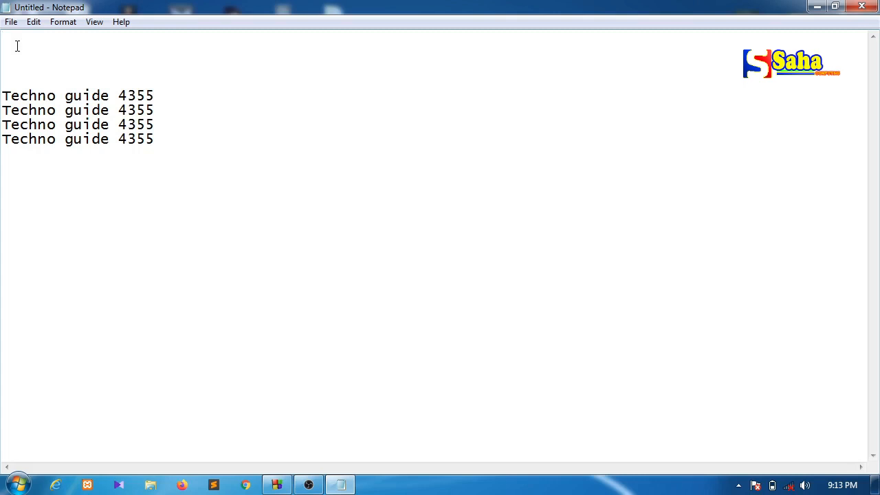
pyautogui.click(34, 22)
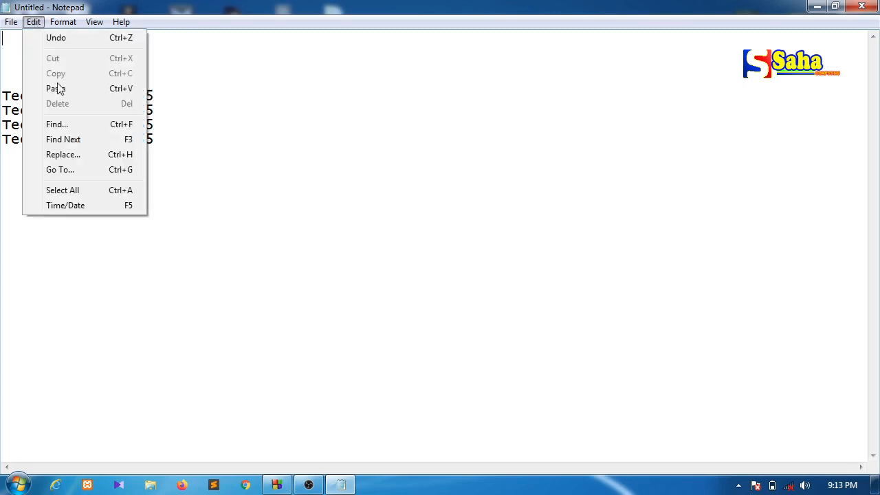
pyautogui.click(62, 126)
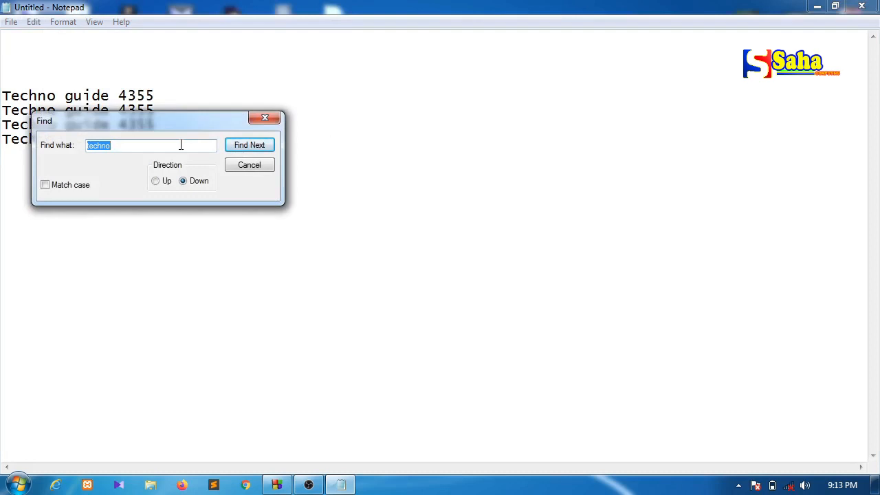
pyautogui.click(156, 184)
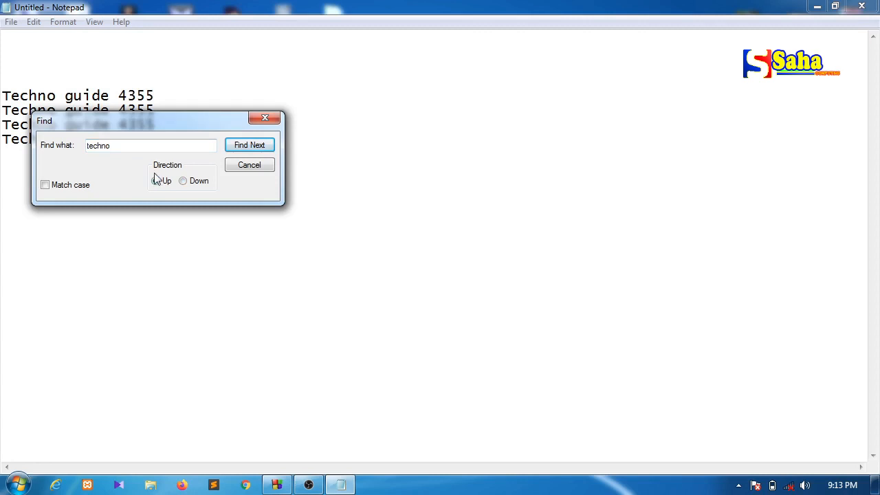
pyautogui.click(261, 148)
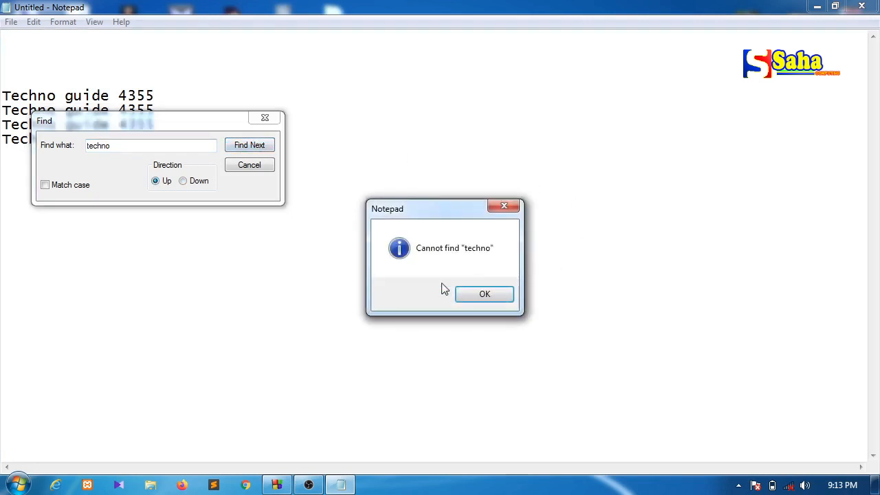
pyautogui.click(485, 294)
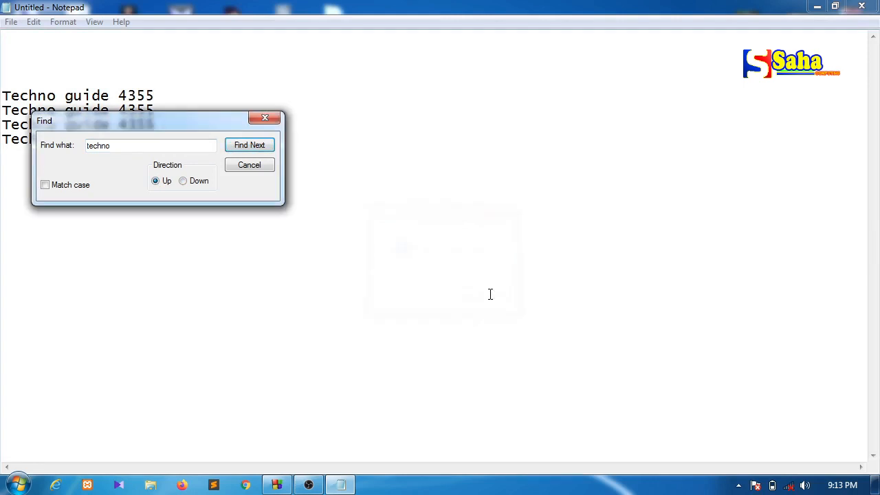
pyautogui.press('Escape')
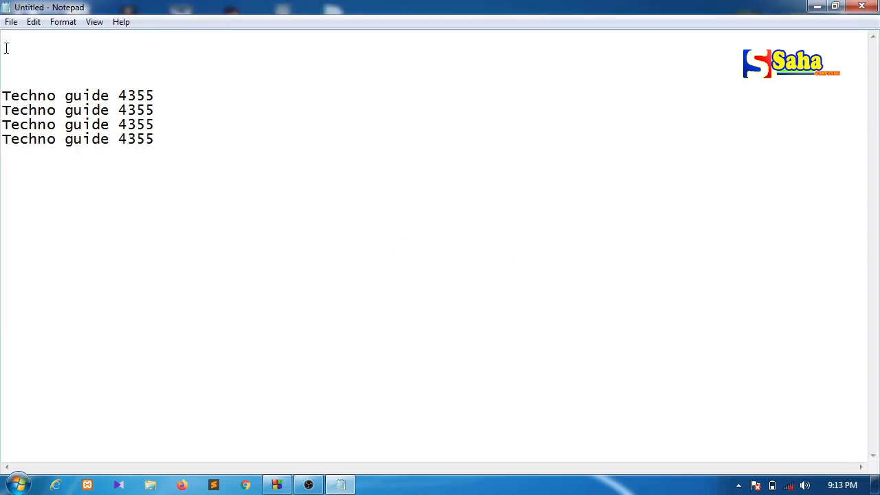
# Place the cursor on the empty second line and run the "techno" search upward from there.
pyautogui.click(39, 24)
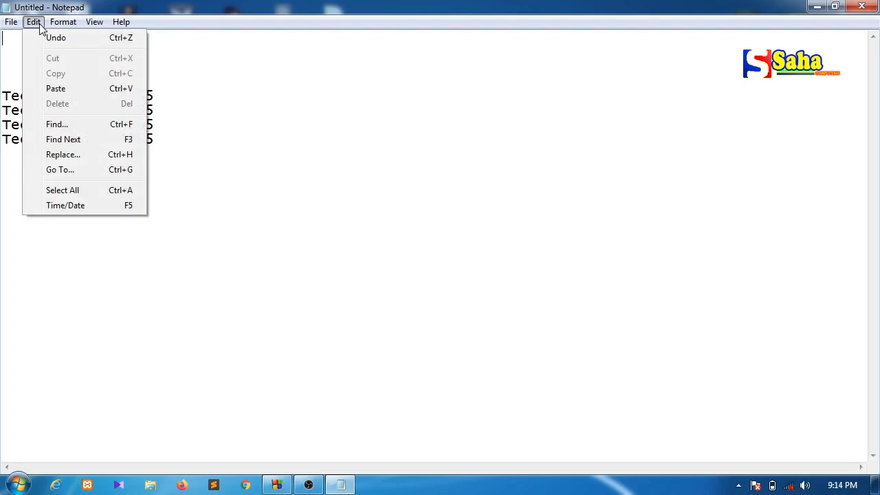
pyautogui.click(8, 52)
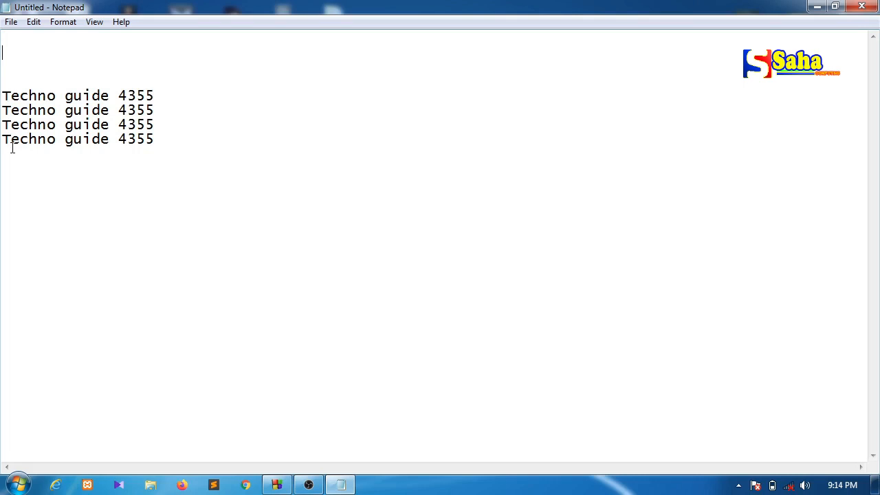
pyautogui.click(33, 21)
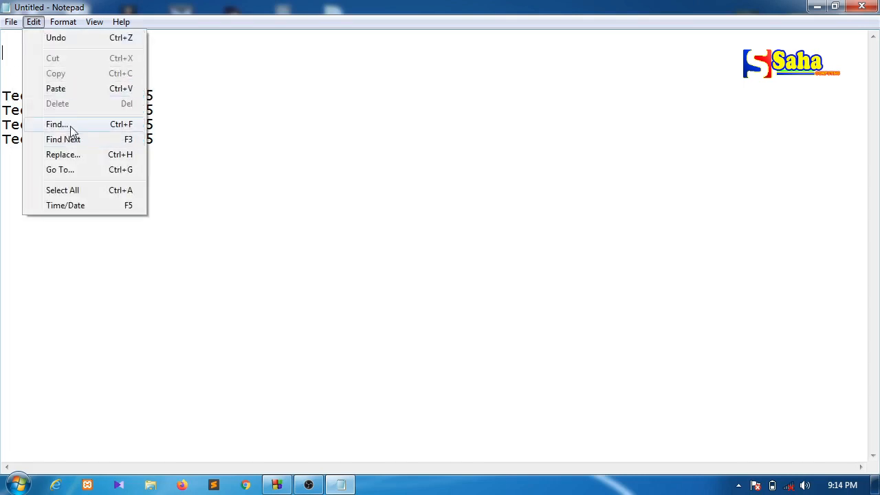
pyautogui.click(74, 126)
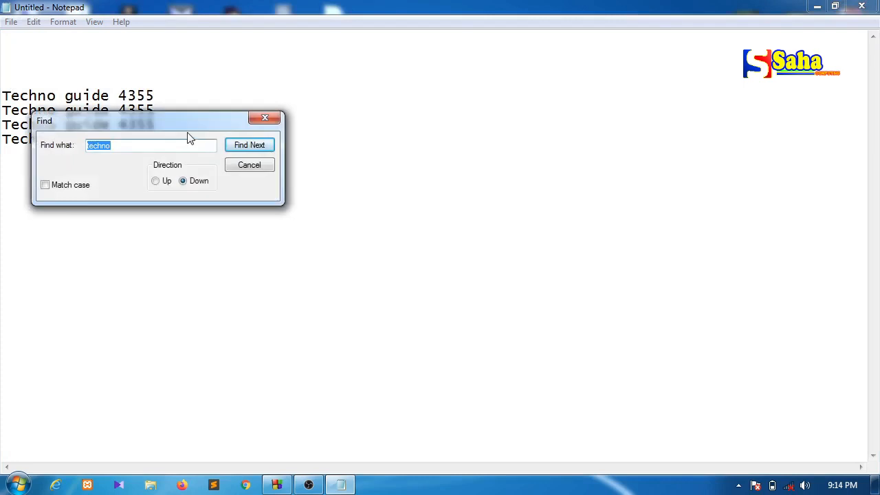
pyautogui.click(156, 183)
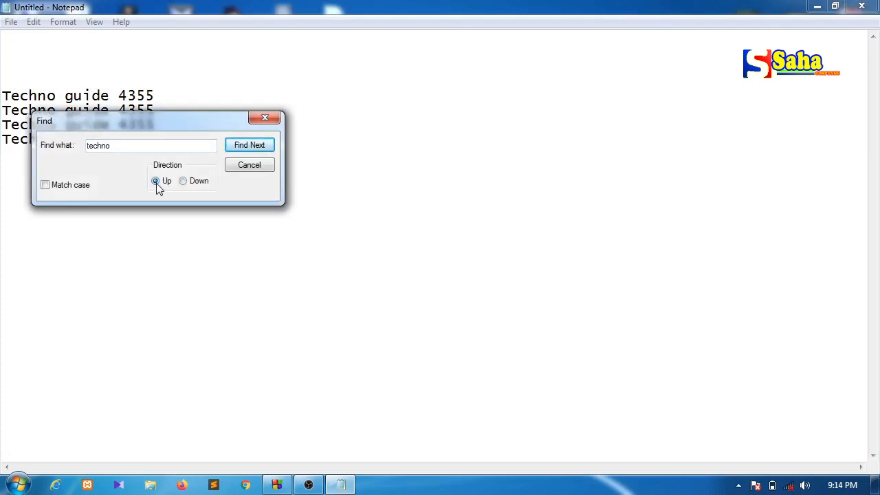
pyautogui.click(249, 144)
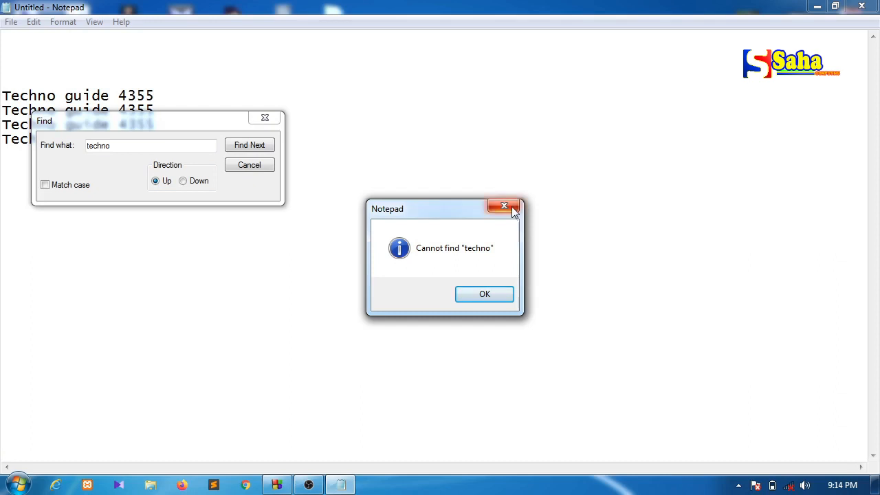
pyautogui.click(511, 207)
# Switch the search direction to Down, step through all occurrences of "techno" to the last line, and close the Find dialog.
pyautogui.click(184, 182)
pyautogui.click(249, 144)
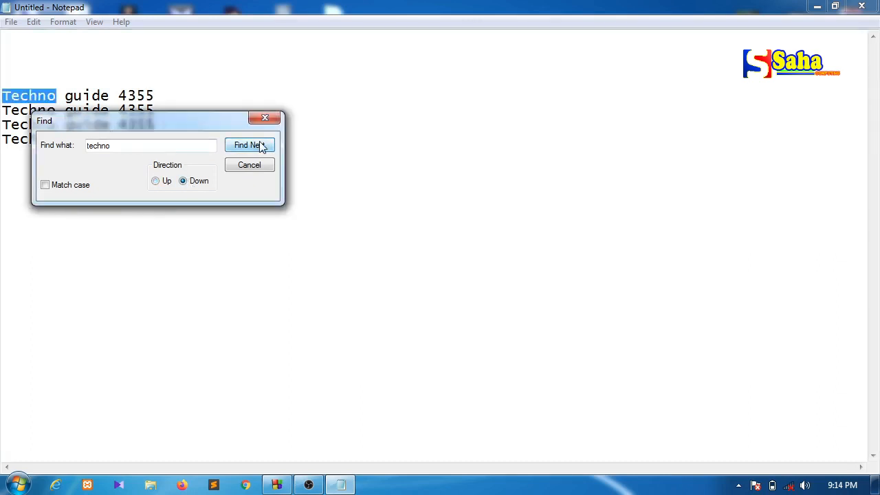
pyautogui.moveTo(228, 121); pyautogui.dragTo(357, 113)
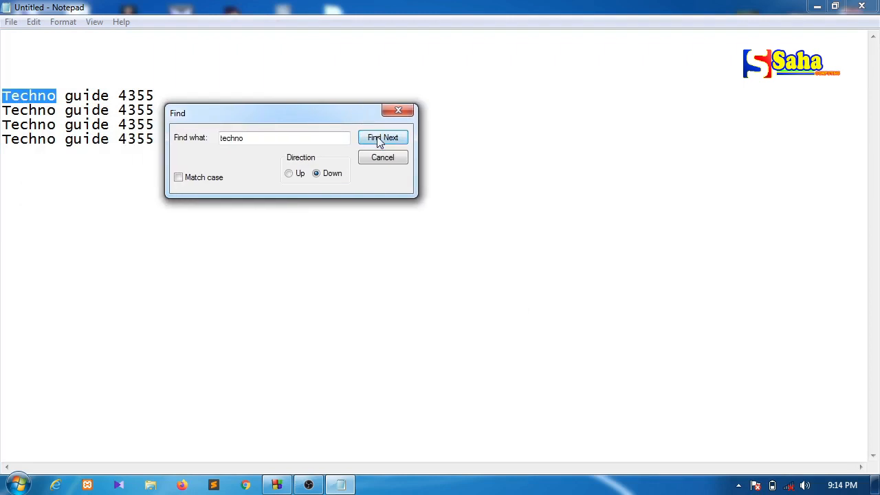
pyautogui.click(378, 139)
pyautogui.click(378, 140)
pyautogui.click(379, 141)
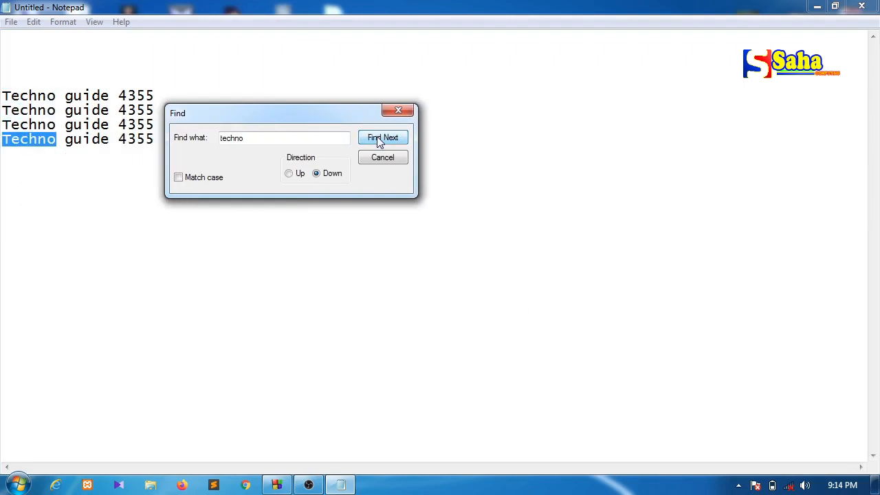
pyautogui.click(384, 164)
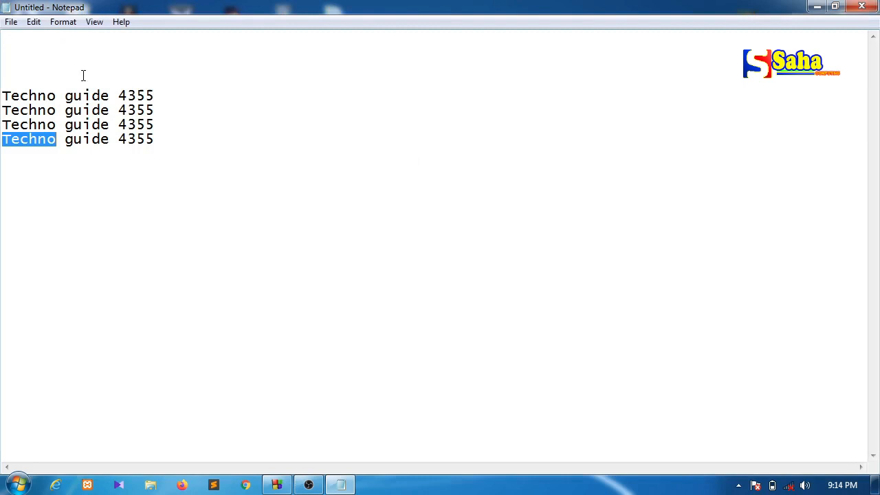
# Place the cursor on a blank line above the text and use Find Next to repeat the "techno" search.
pyautogui.click(33, 24)
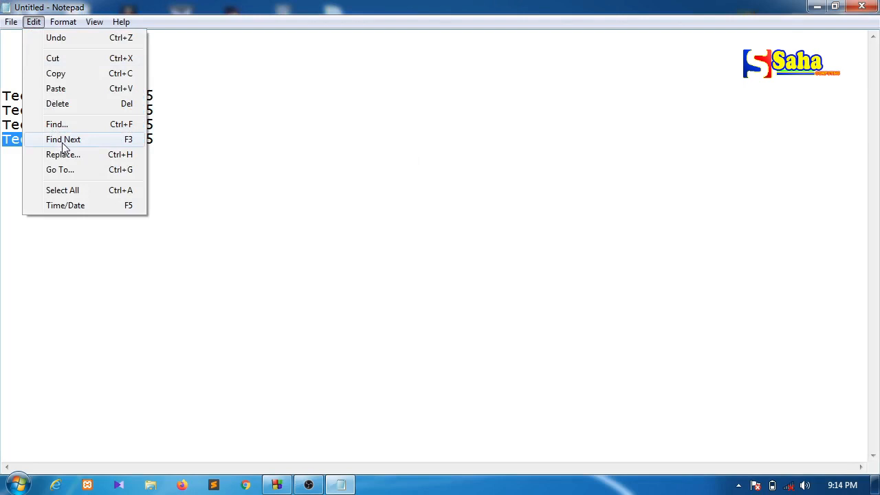
pyautogui.hotkey('ctrl', 'a')
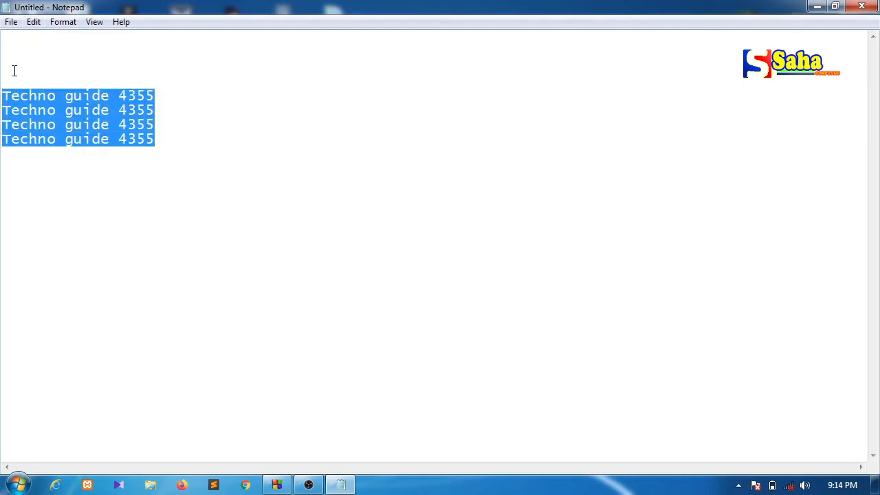
pyautogui.click(13, 71)
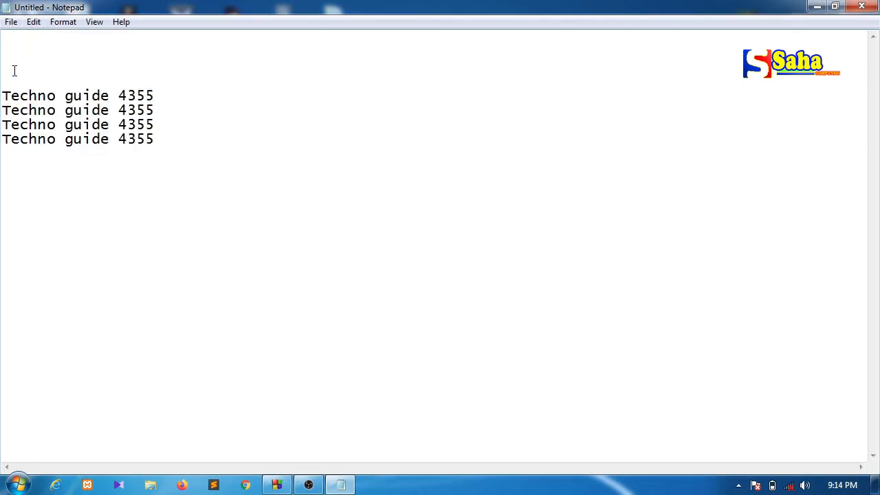
pyautogui.click(31, 28)
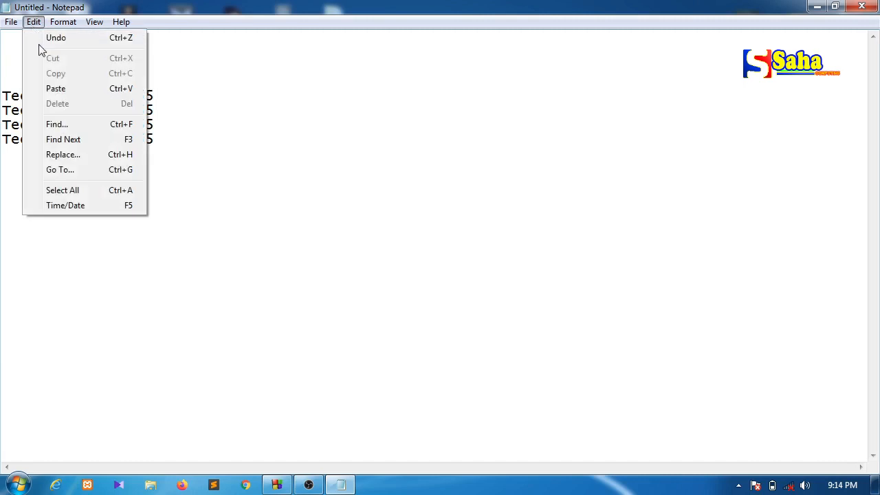
pyautogui.click(66, 141)
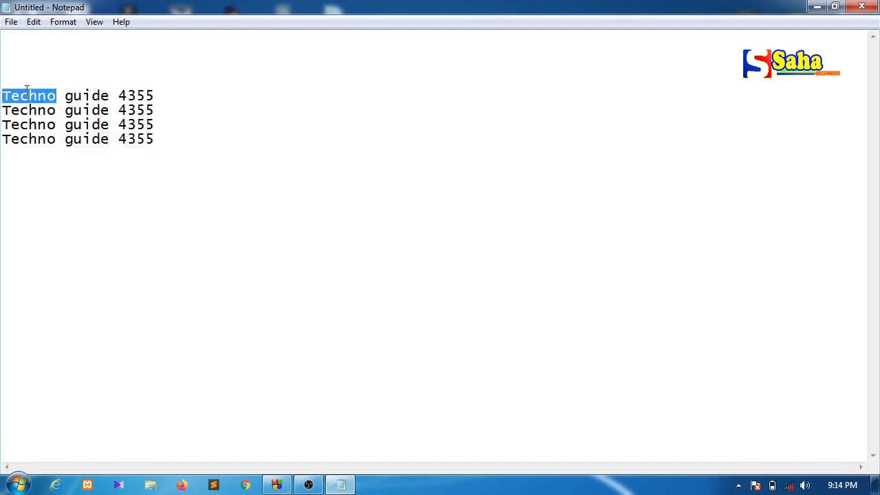
# Repeat the "techno" search twice with Find Next to reach the third line of text.
pyautogui.click(33, 22)
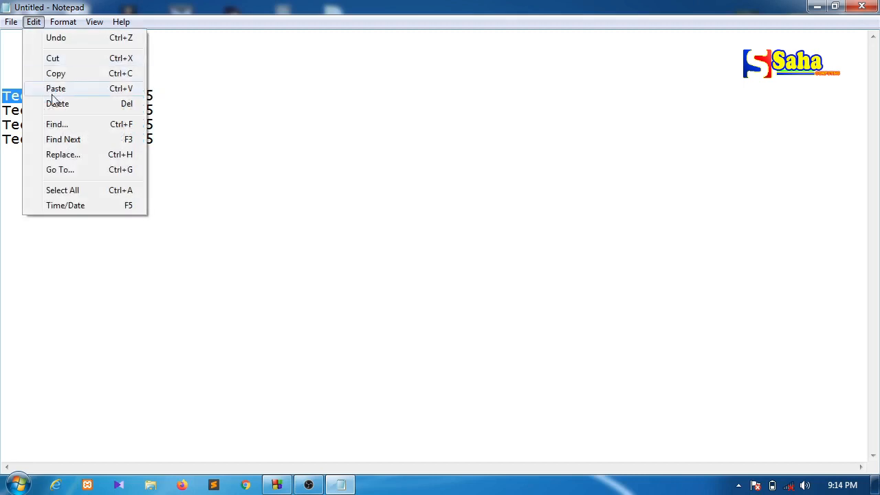
pyautogui.click(63, 141)
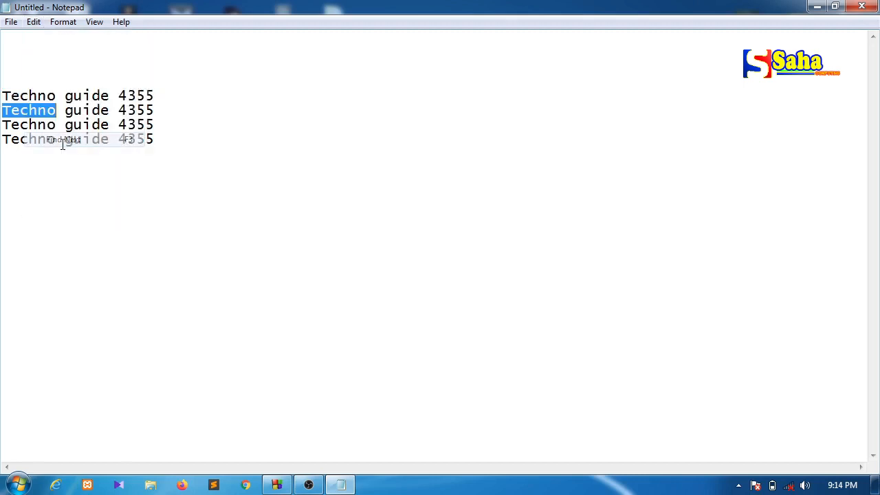
pyautogui.click(33, 22)
pyautogui.click(77, 141)
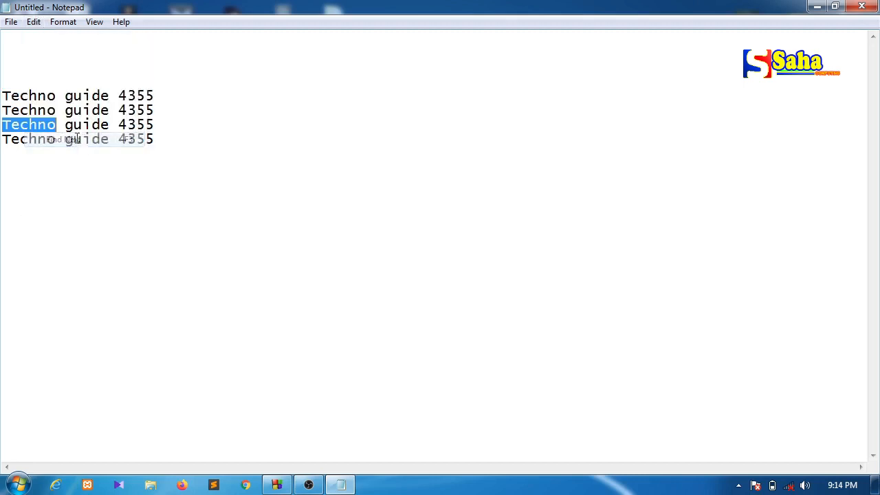
# Move the cursor to line 4 with Go To, shifting the Go To Line dialog clear of the text.
pyautogui.click(33, 22)
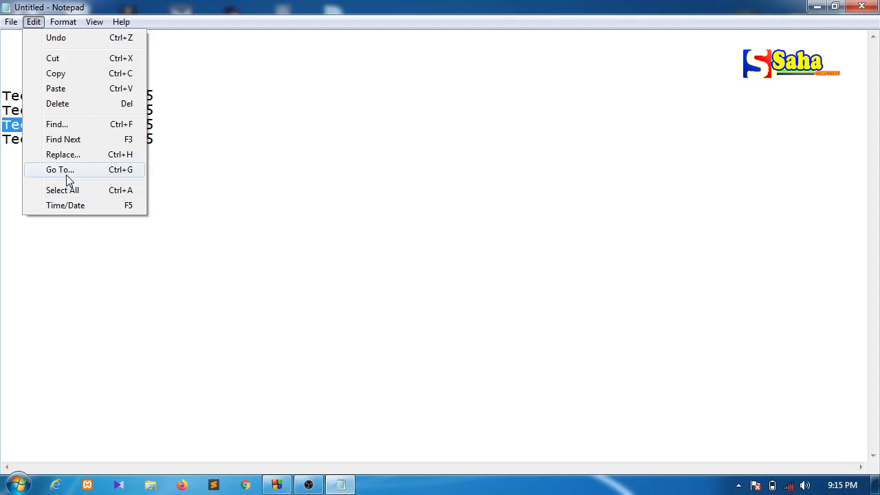
pyautogui.click(66, 173)
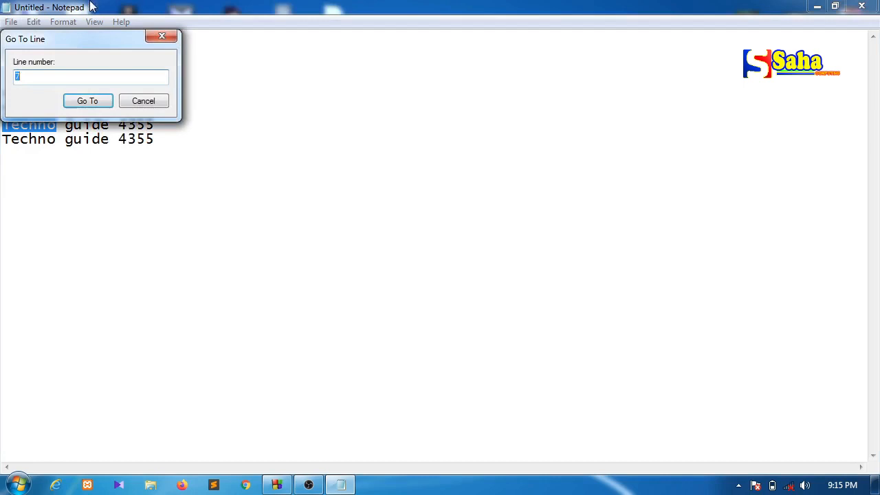
pyautogui.moveTo(82, 36); pyautogui.dragTo(347, 34)
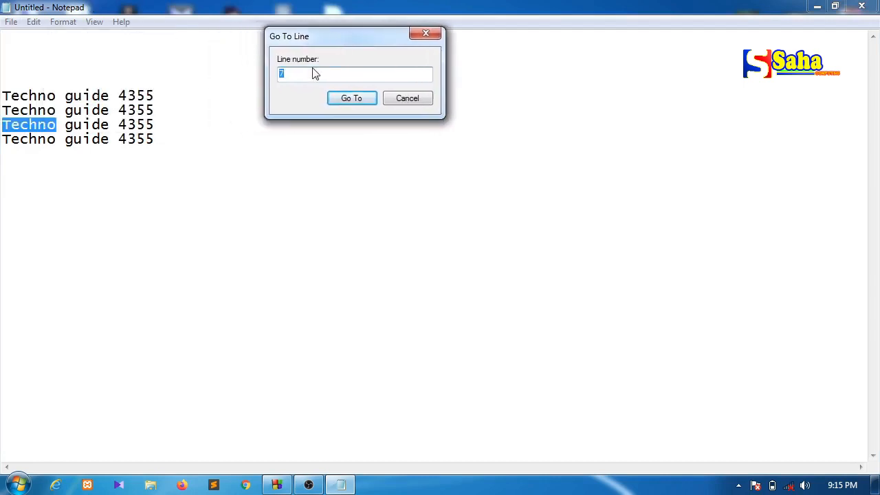
pyautogui.write('4')
pyautogui.click(355, 99)
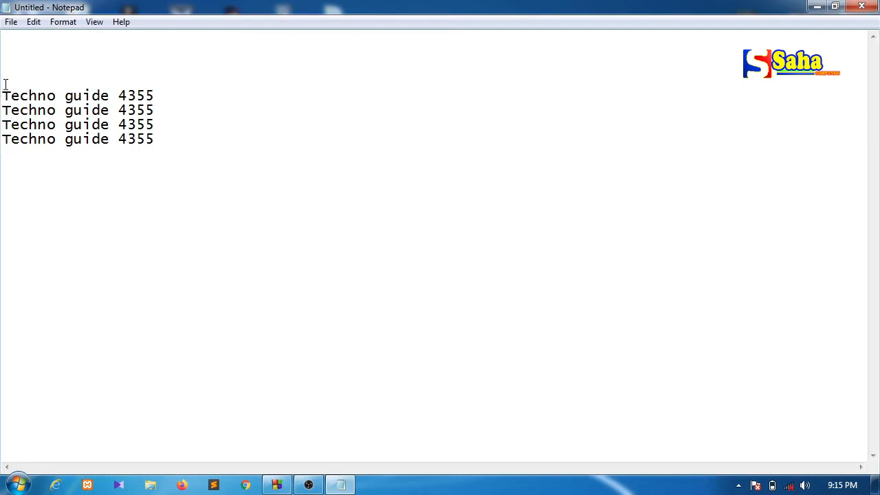
# Select all the document's text, and clear the selection by placing the cursor at the end of the last line.
pyautogui.click(33, 22)
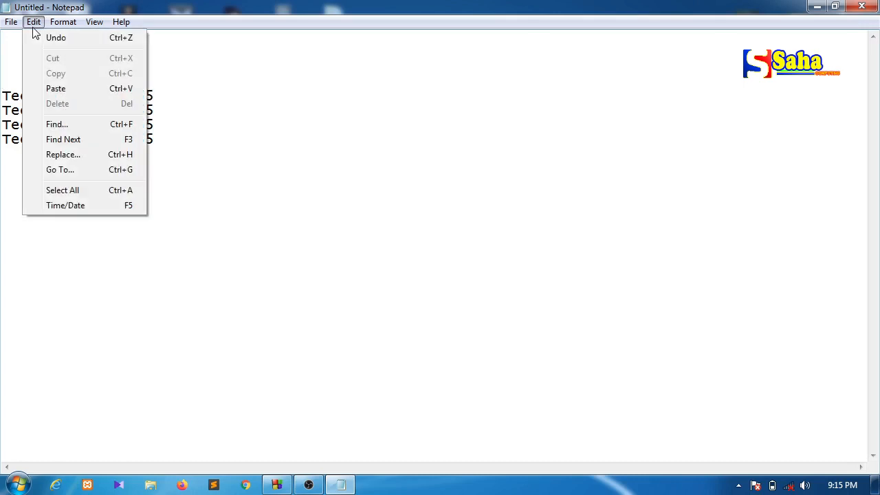
pyautogui.click(80, 195)
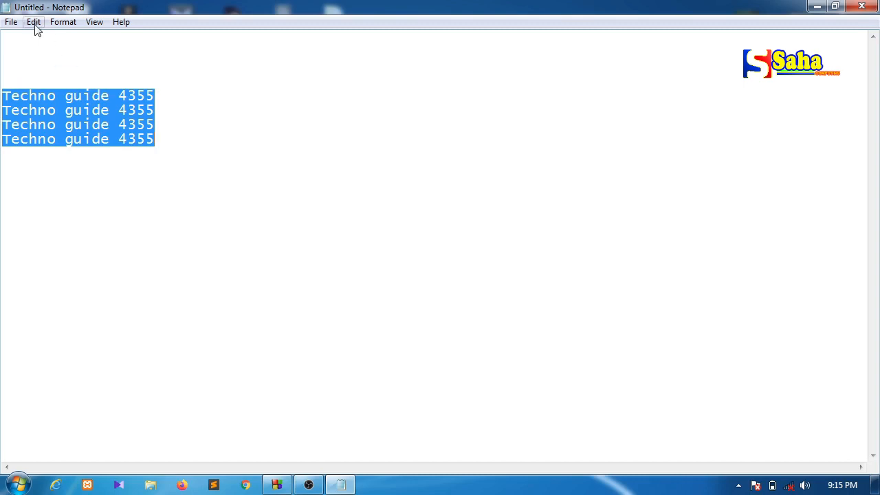
pyautogui.click(169, 141)
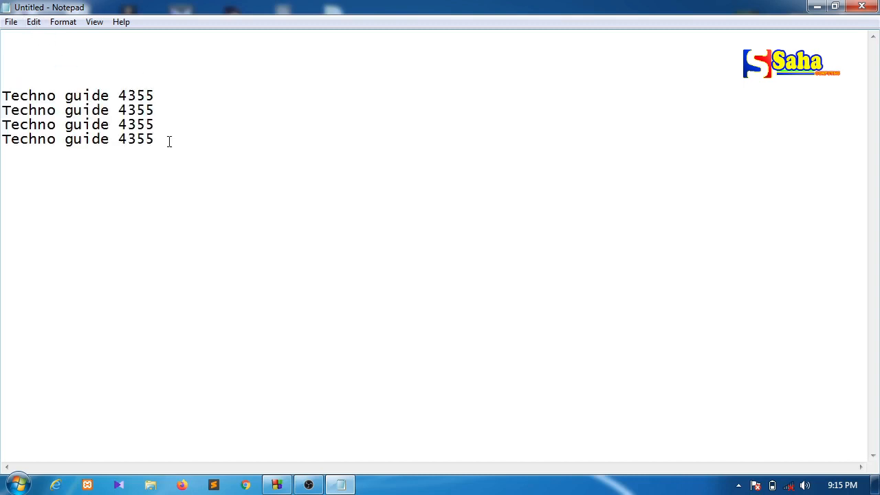
# Insert the current time and date on a new line below the last "Techno guide 4355" line.
pyautogui.press('Return')
pyautogui.click(32, 23)
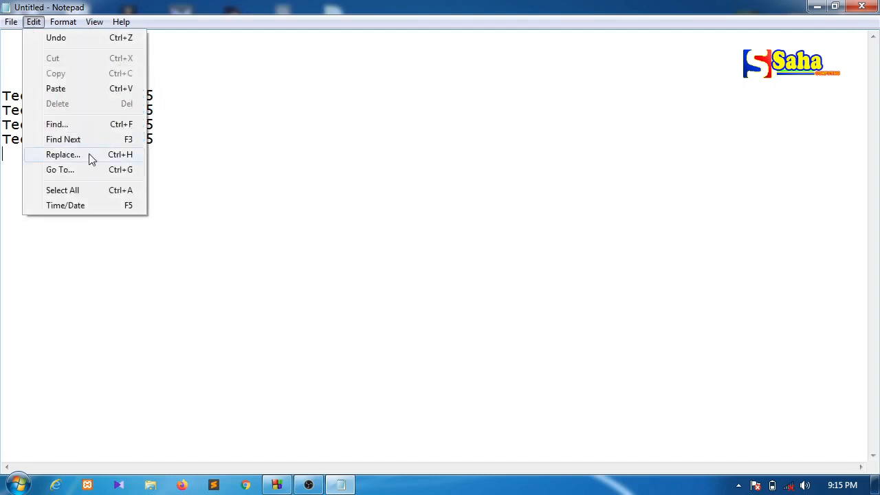
pyautogui.click(59, 212)
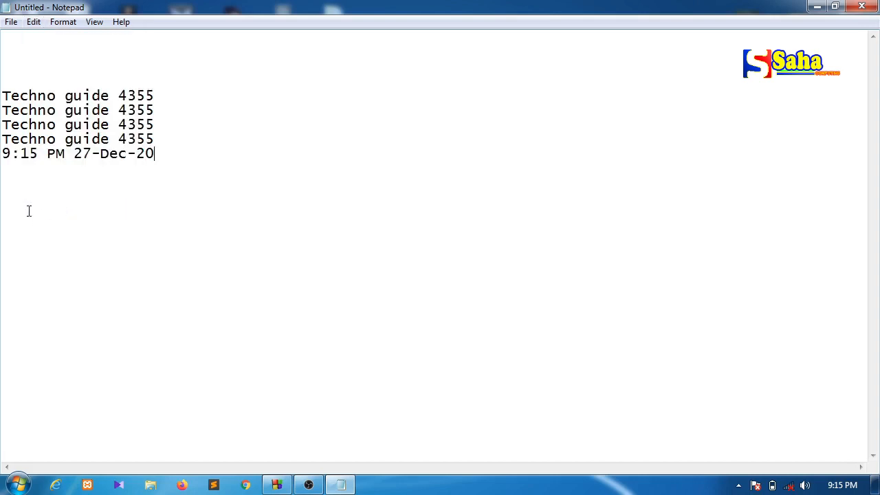
# Add a blank line above the time and date entry and select the whole entry.
pyautogui.press('Return')
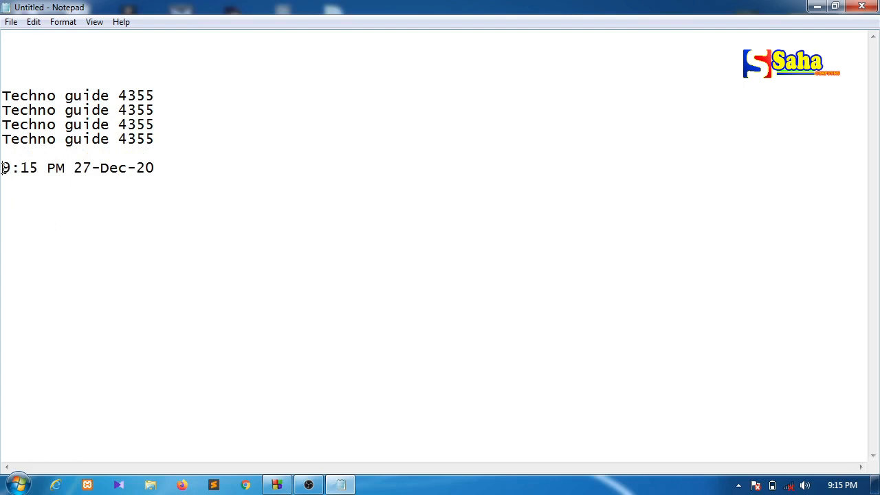
pyautogui.moveTo(4, 169); pyautogui.dragTo(220, 165)
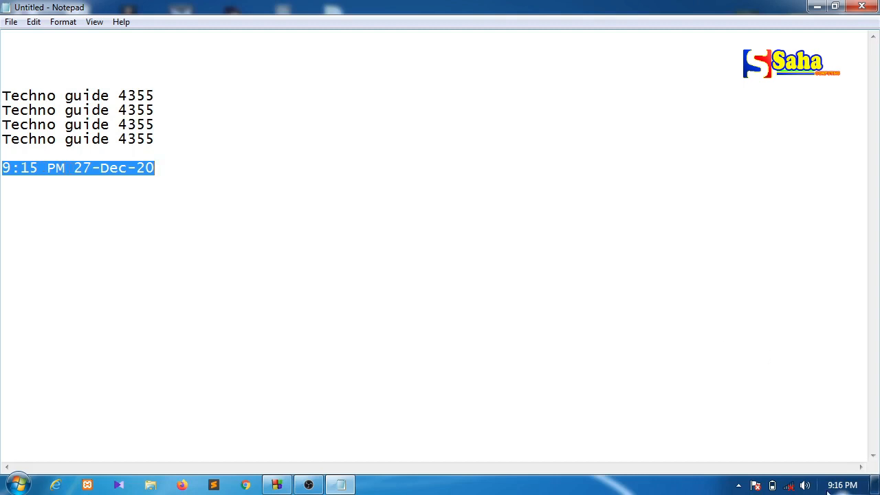
pyautogui.moveTo(842, 487)
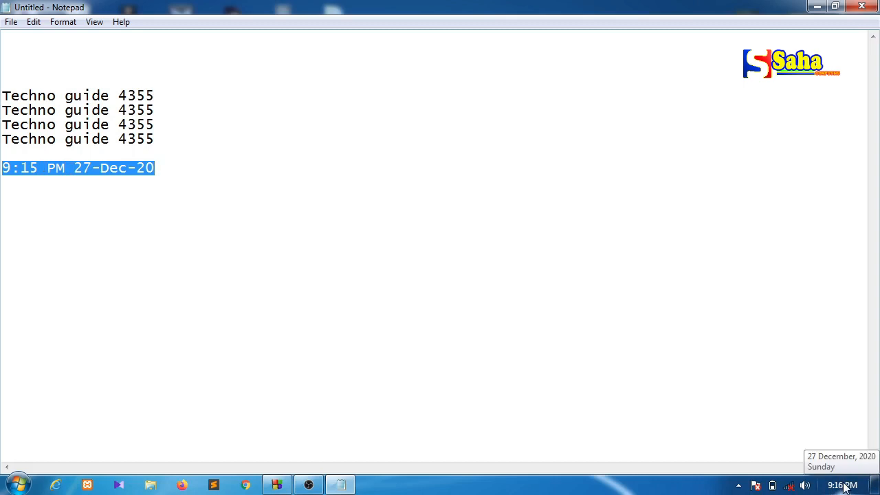